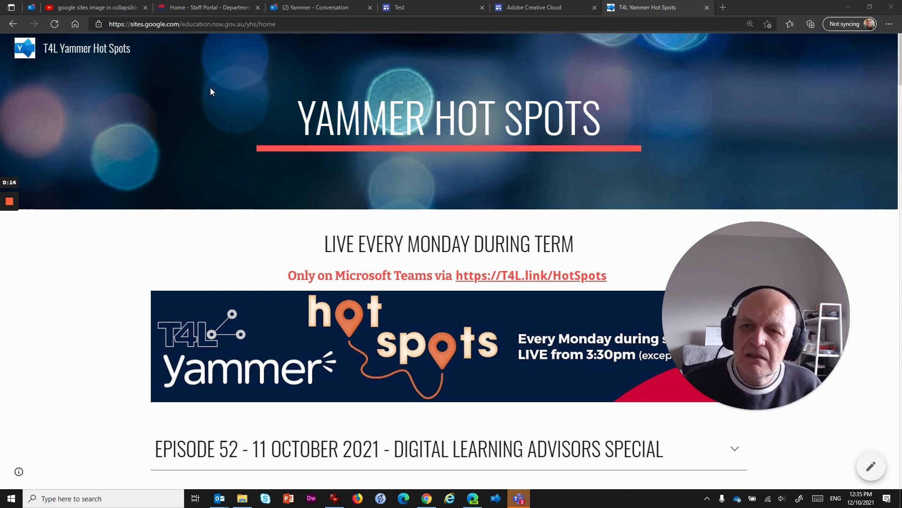
Expand the Episode 52 section of the Yammer Hot Spots page and look through its contents.
{"action": "scroll", "coordinate": [180, 152], "scroll_direction": "down", "scroll_amount": 3}
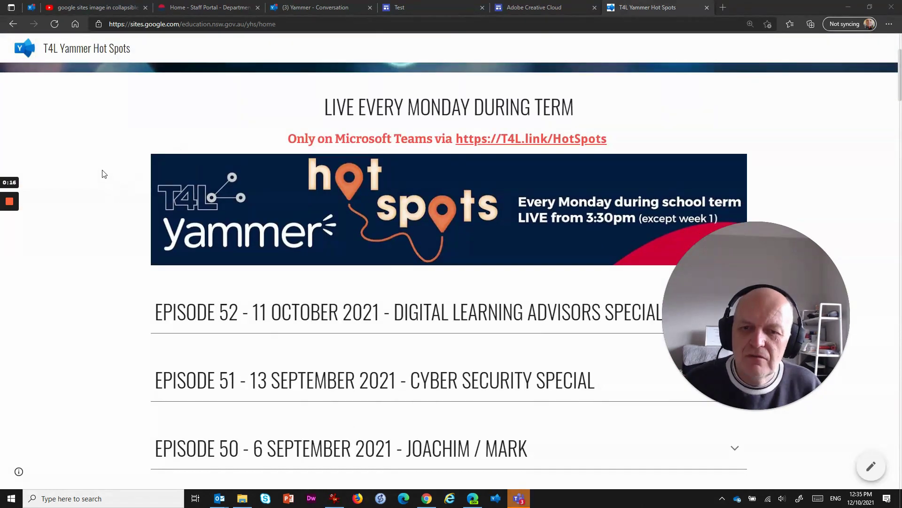
{"action": "scroll", "coordinate": [220, 143], "scroll_direction": "up", "scroll_amount": 3}
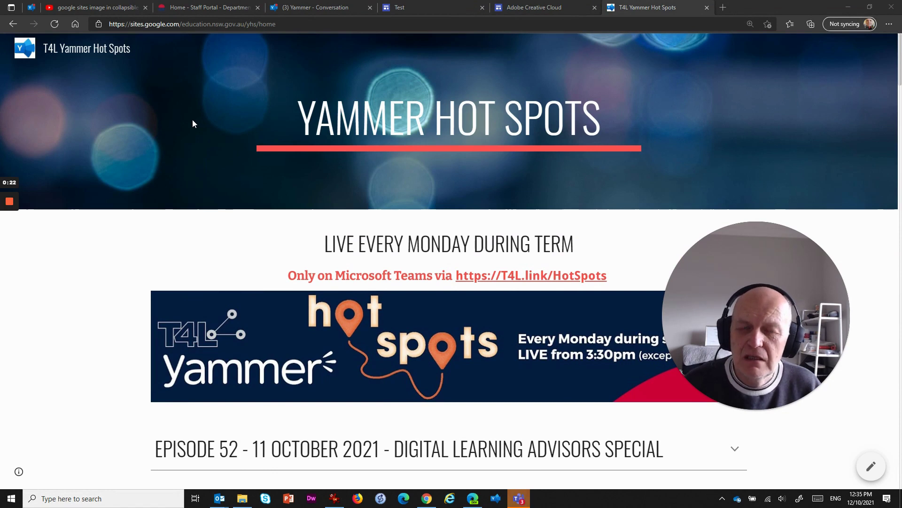
{"action": "scroll", "coordinate": [192, 124], "scroll_direction": "down", "scroll_amount": 2}
{"action": "left_click_drag", "start_coordinate": [686, 308], "coordinate": [693, 185]}
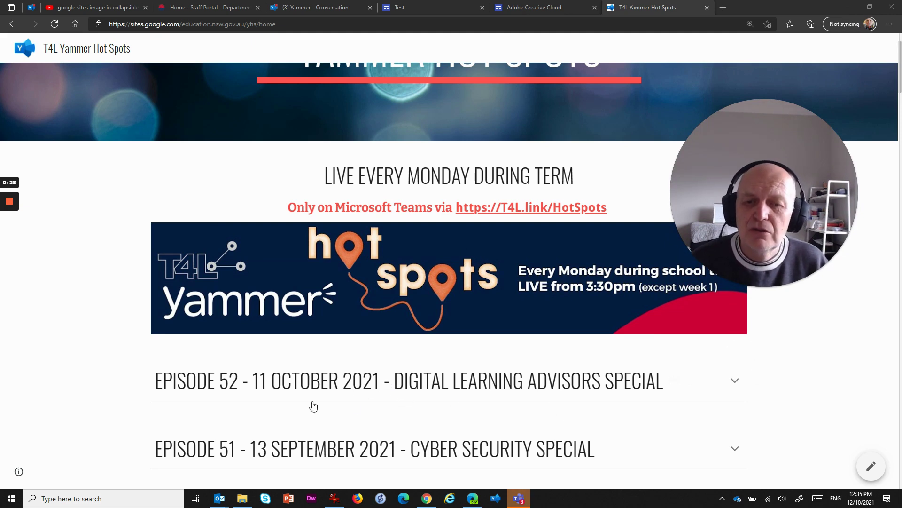
{"action": "scroll", "coordinate": [449, 295], "scroll_direction": "up", "scroll_amount": 2}
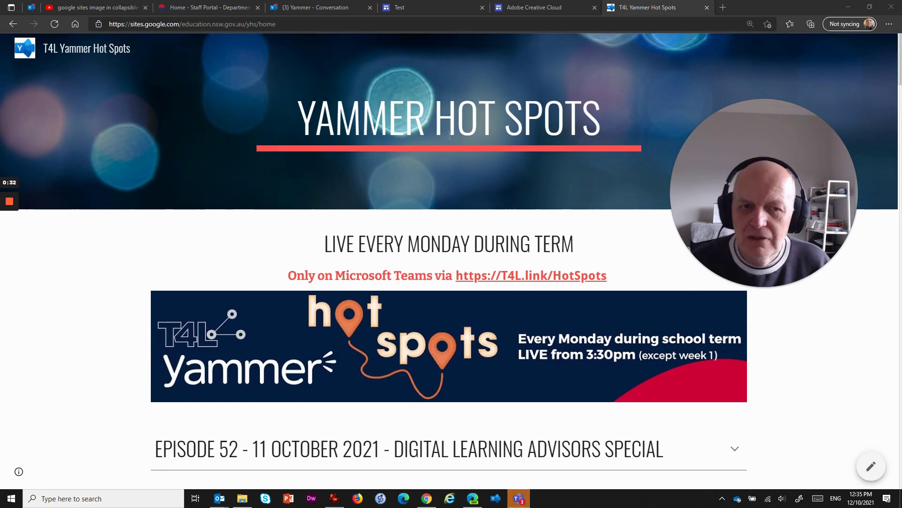
{"action": "scroll", "coordinate": [438, 133], "scroll_direction": "down", "scroll_amount": 2}
{"action": "scroll", "coordinate": [420, 293], "scroll_direction": "down", "scroll_amount": 1}
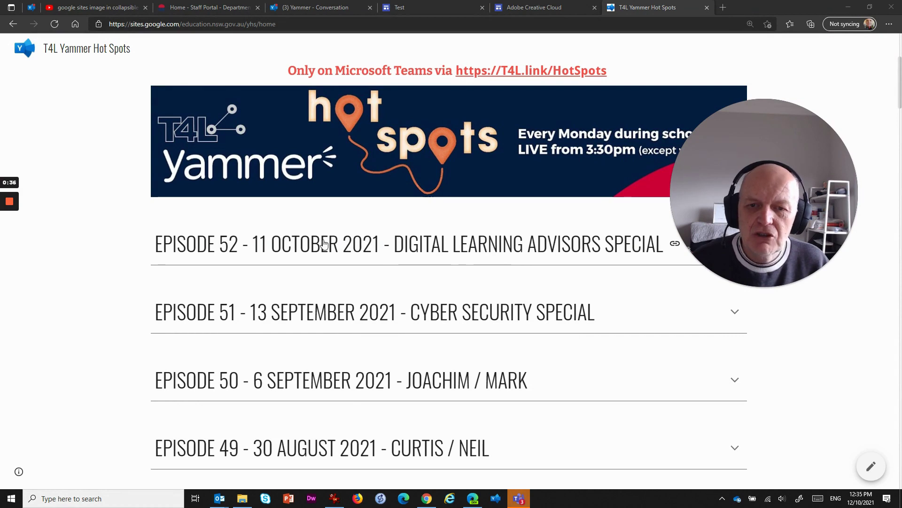
{"action": "left_click", "coordinate": [357, 242]}
{"action": "scroll", "coordinate": [225, 210], "scroll_direction": "down", "scroll_amount": 1}
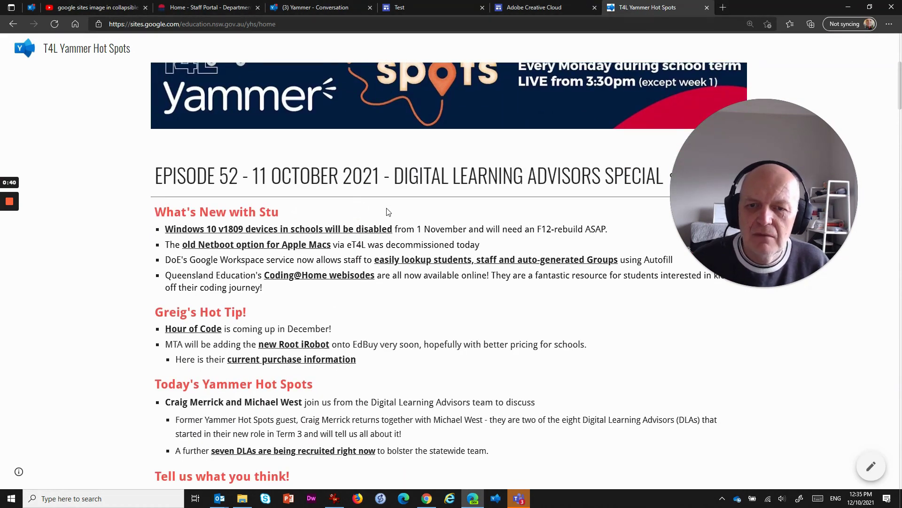
{"action": "scroll", "coordinate": [282, 192], "scroll_direction": "down", "scroll_amount": 1}
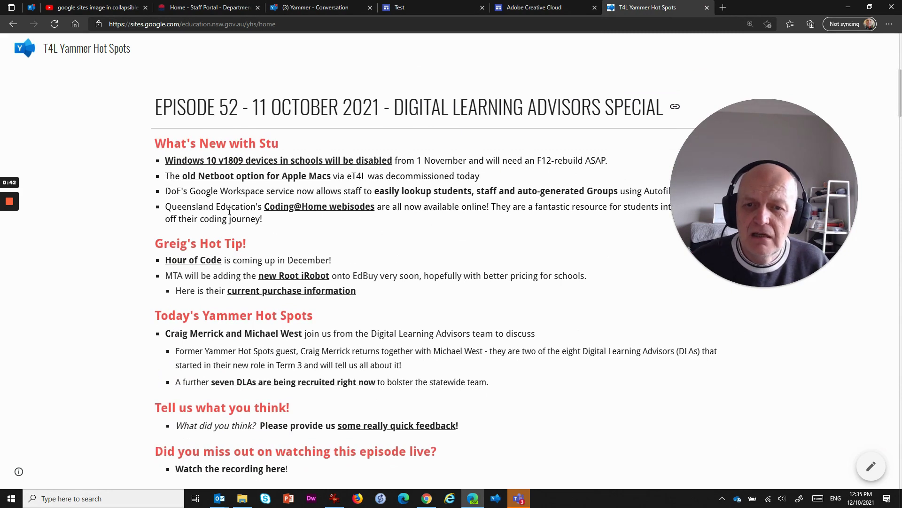
{"action": "scroll", "coordinate": [381, 361], "scroll_direction": "down", "scroll_amount": 2}
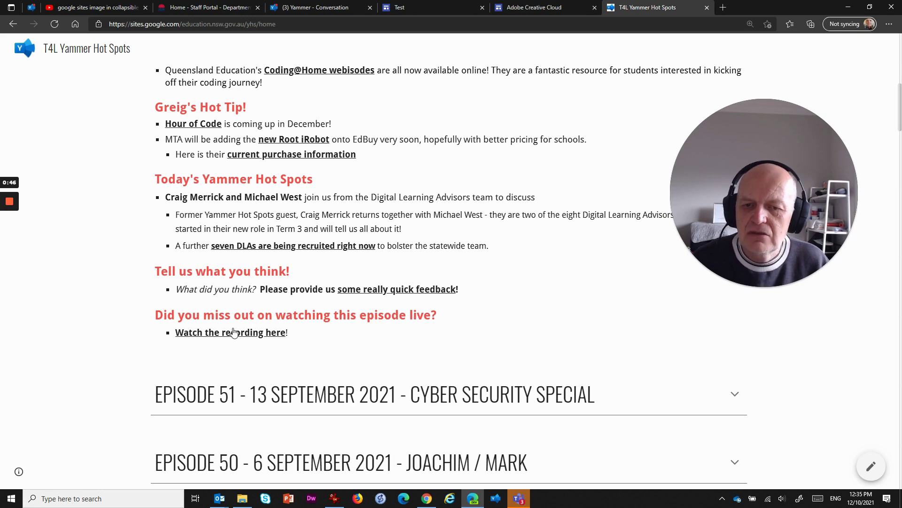
Expand the Episode 51 and Episode 50 sections and look through their contents.
{"action": "left_click", "coordinate": [381, 403]}
{"action": "scroll", "coordinate": [444, 348], "scroll_direction": "down", "scroll_amount": 6}
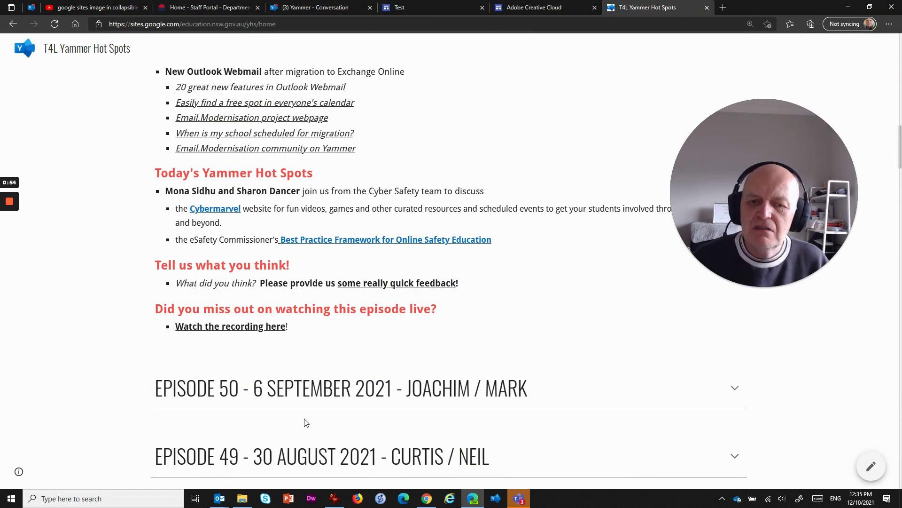
{"action": "left_click", "coordinate": [327, 398]}
{"action": "scroll", "coordinate": [373, 184], "scroll_direction": "down", "scroll_amount": 5}
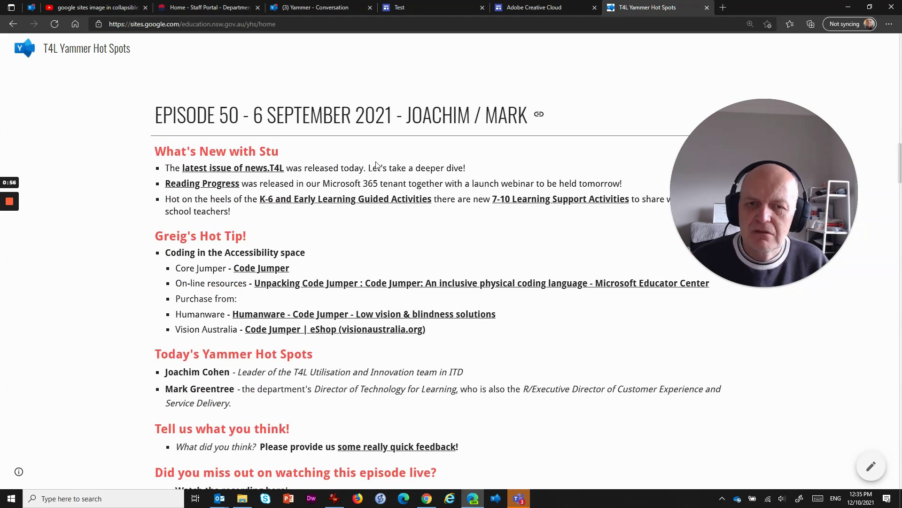
{"action": "scroll", "coordinate": [372, 335], "scroll_direction": "down", "scroll_amount": 4}
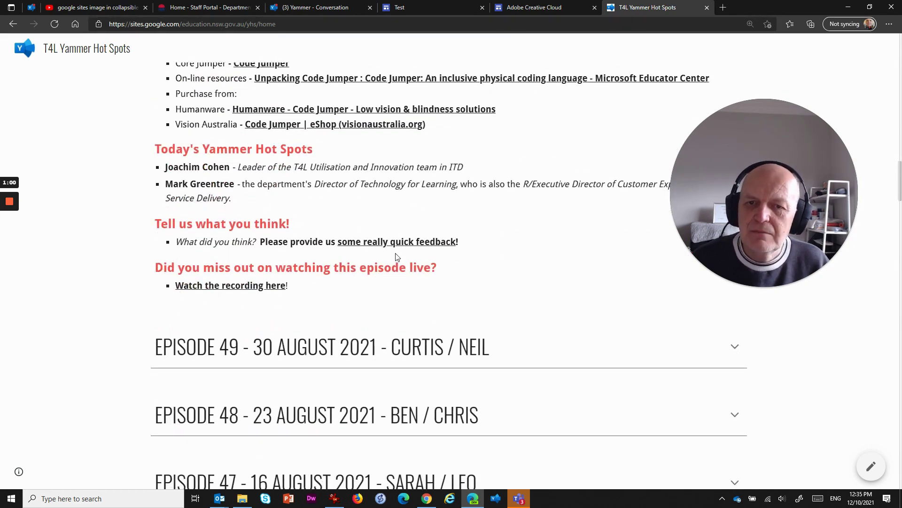
{"action": "scroll", "coordinate": [386, 203], "scroll_direction": "up", "scroll_amount": 20}
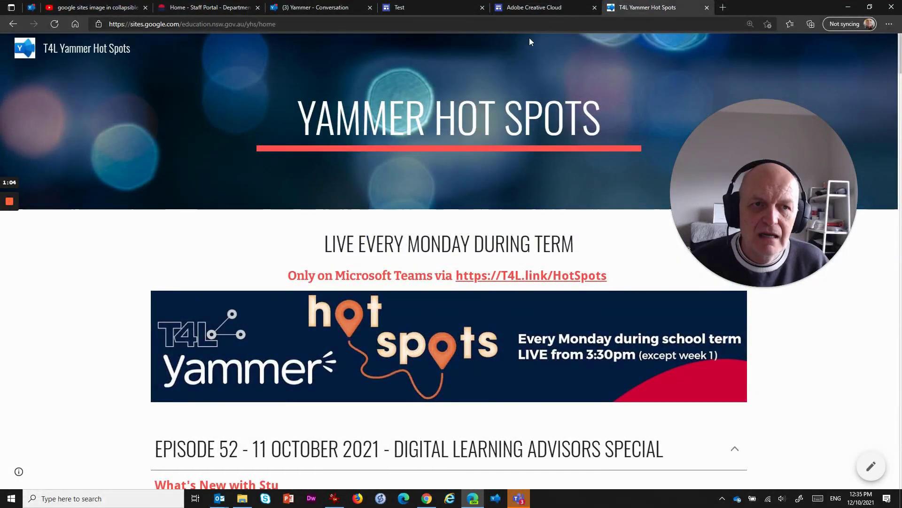
Switch to the Adobe Creative Cloud site and expand its "Adobe Creative Cloud for Windows and Mac" section to view the list.
{"action": "left_click", "coordinate": [541, 7]}
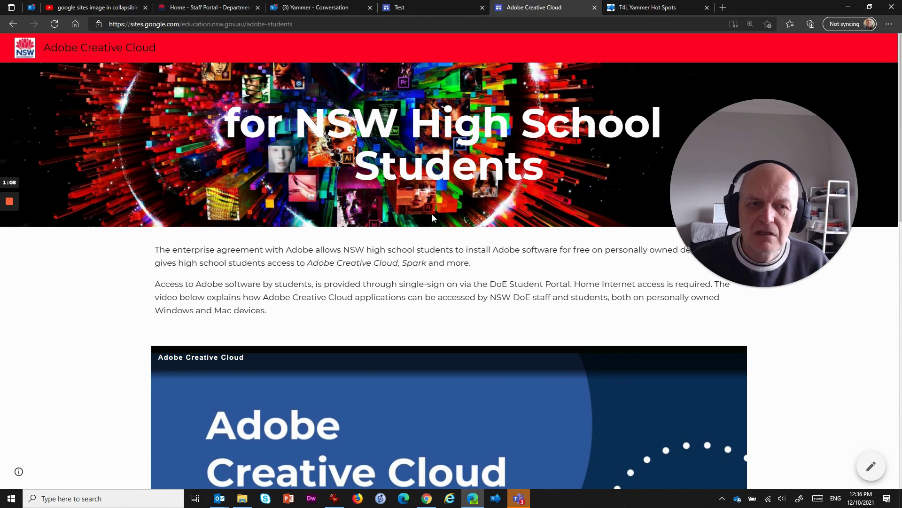
{"action": "scroll", "coordinate": [433, 215], "scroll_direction": "down", "scroll_amount": 8}
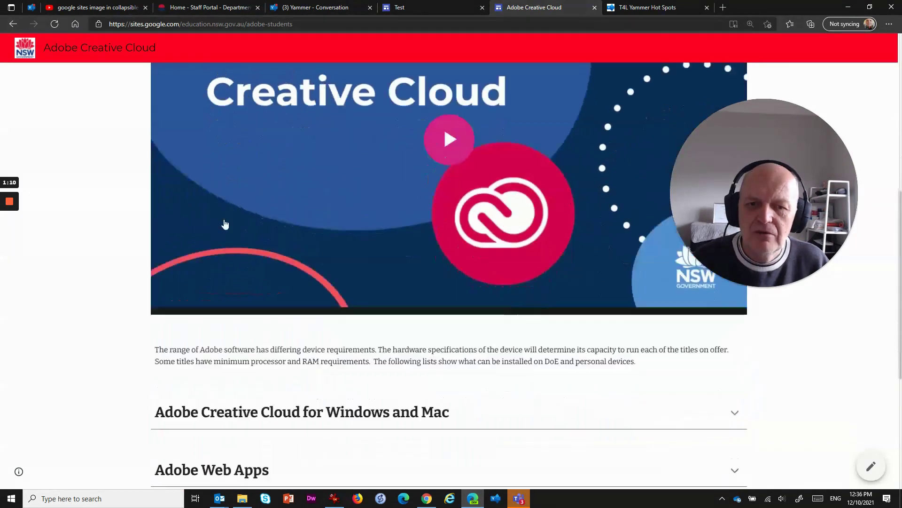
{"action": "scroll", "coordinate": [225, 224], "scroll_direction": "down", "scroll_amount": 5}
{"action": "left_click", "coordinate": [333, 180]}
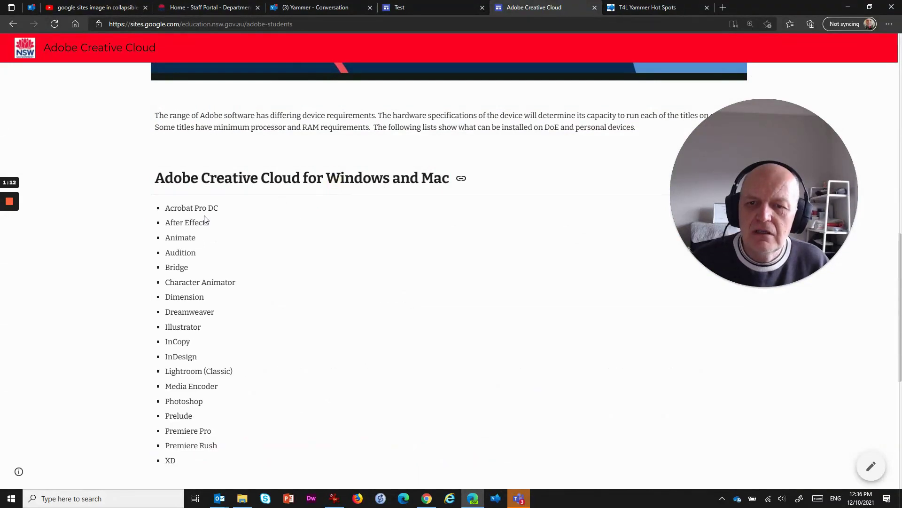
{"action": "scroll", "coordinate": [227, 139], "scroll_direction": "down", "scroll_amount": 2}
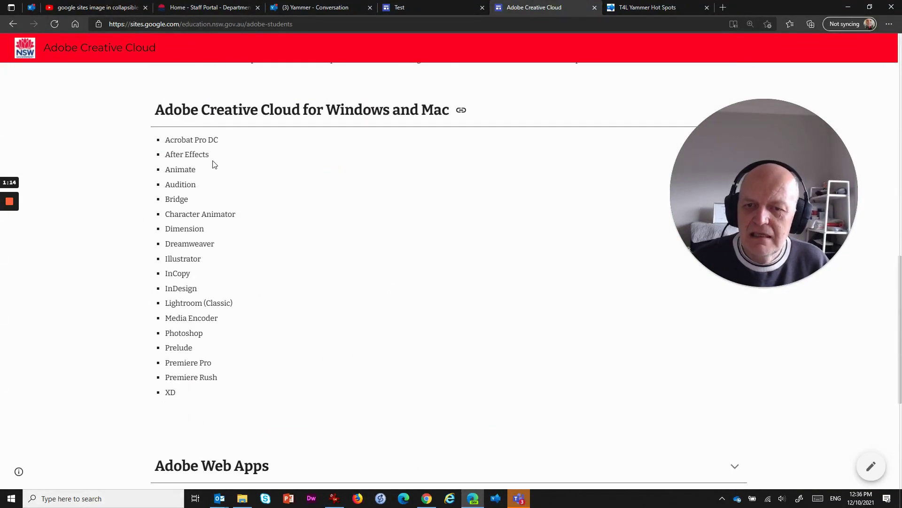
Expand the "Adobe Web Apps" and "Adobe Mobile Apps (iOS and Android)" sections to view their lists.
{"action": "scroll", "coordinate": [214, 164], "scroll_direction": "down", "scroll_amount": 3}
{"action": "left_click", "coordinate": [236, 329]}
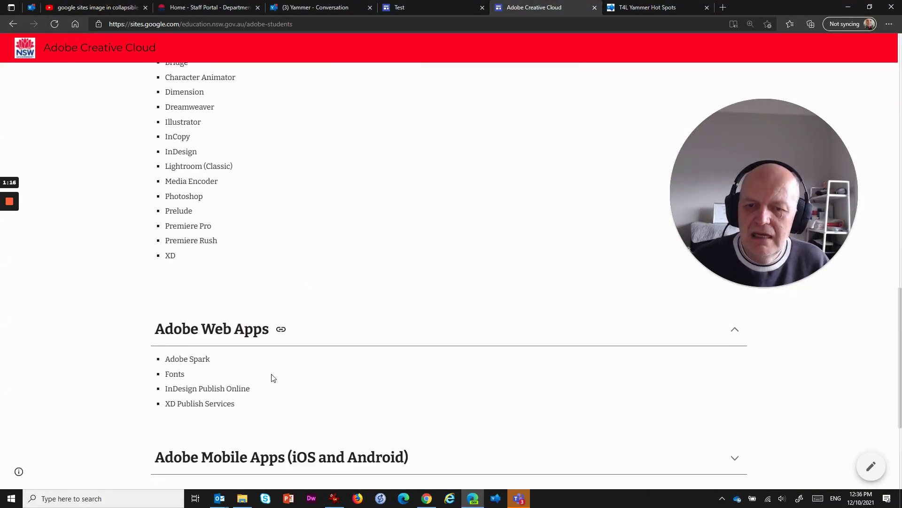
{"action": "scroll", "coordinate": [412, 281], "scroll_direction": "down", "scroll_amount": 2}
{"action": "scroll", "coordinate": [379, 414], "scroll_direction": "down", "scroll_amount": 2}
{"action": "left_click", "coordinate": [386, 310]}
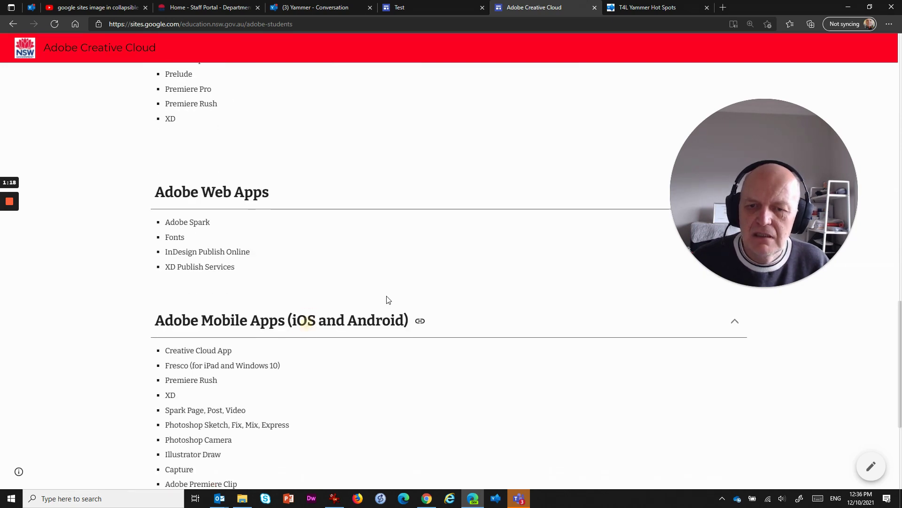
{"action": "scroll", "coordinate": [390, 291], "scroll_direction": "down", "scroll_amount": 3}
{"action": "scroll", "coordinate": [393, 282], "scroll_direction": "up", "scroll_amount": 15}
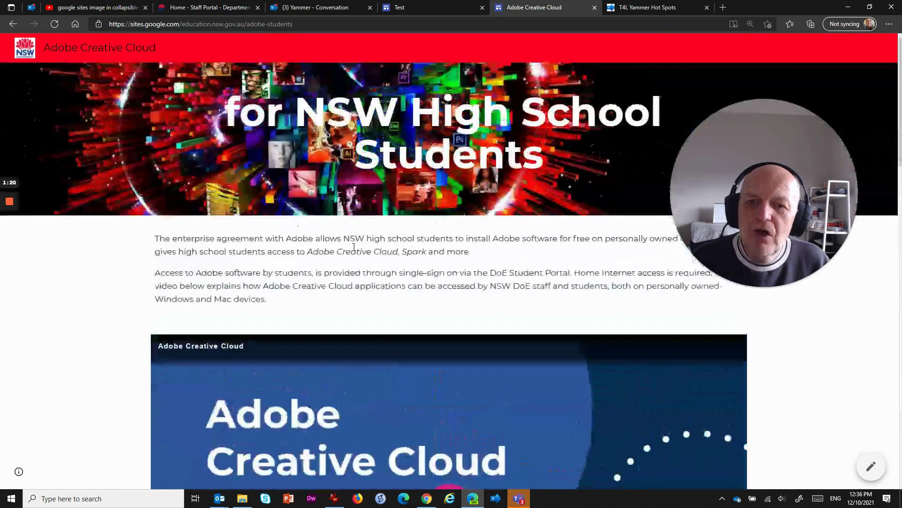
Switch to the Test site editor and view the IrfanView screenshot about new images in collapsible groups.
{"action": "left_click", "coordinate": [430, 8]}
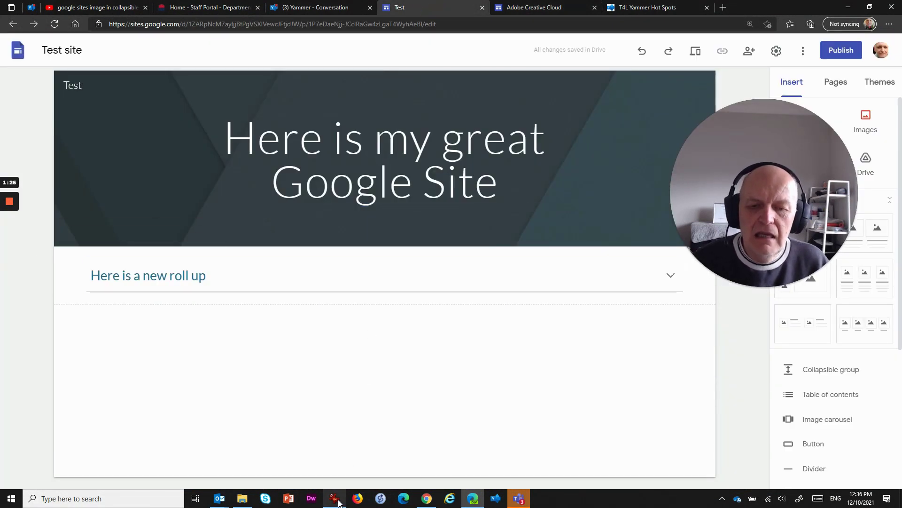
{"action": "left_click", "coordinate": [336, 500]}
{"action": "left_click_drag", "start_coordinate": [536, 168], "coordinate": [375, 241]}
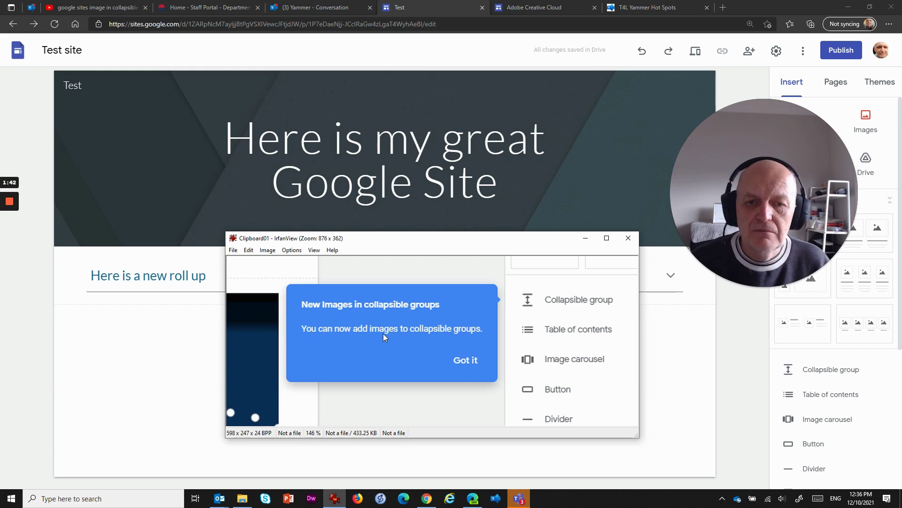
{"action": "left_click", "coordinate": [585, 238]}
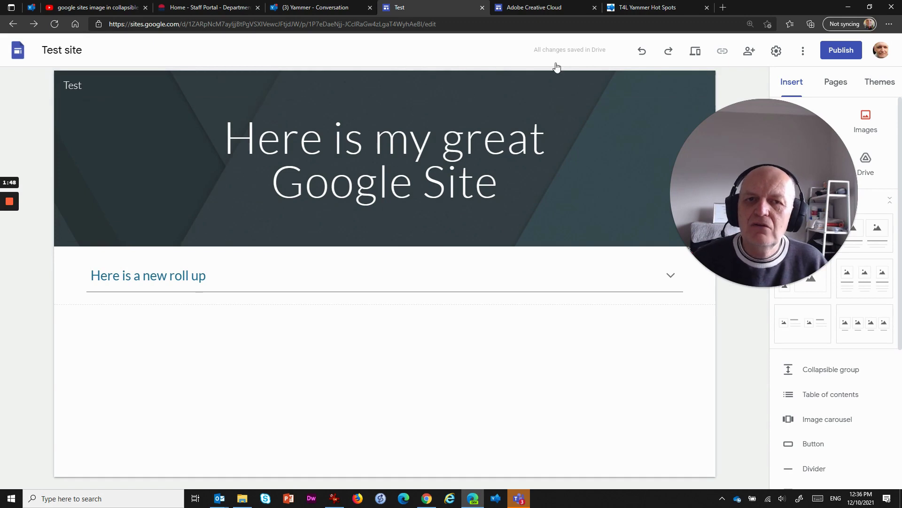
Insert two new collapsible groups below the "Here is a new roll up" group.
{"action": "mouse_move", "coordinate": [761, 154]}
{"action": "left_mouse_down"}
{"action": "mouse_move", "coordinate": [589, 219]}
{"action": "mouse_move", "coordinate": [647, 210]}
{"action": "mouse_move", "coordinate": [661, 229]}
{"action": "mouse_move", "coordinate": [712, 206]}
{"action": "mouse_move", "coordinate": [748, 218]}
{"action": "mouse_move", "coordinate": [770, 191]}
{"action": "mouse_move", "coordinate": [769, 164]}
{"action": "left_mouse_up"}
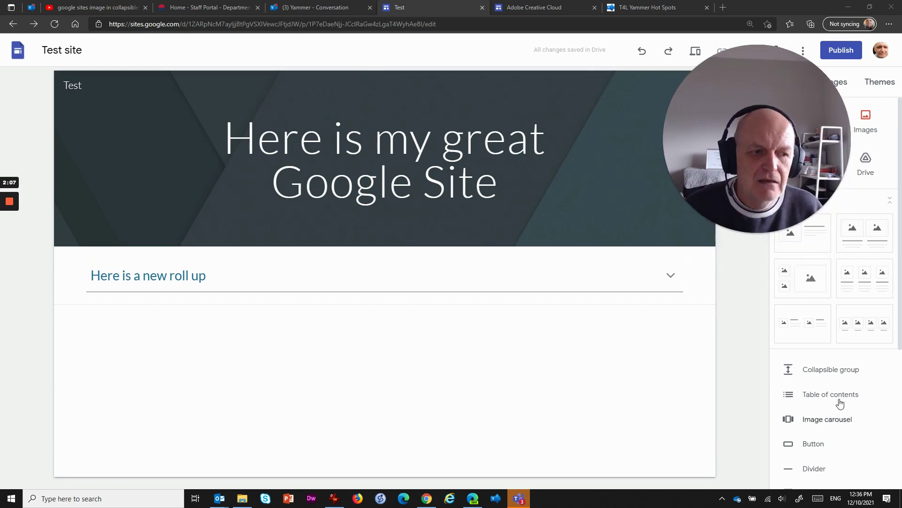
{"action": "left_click", "coordinate": [810, 370]}
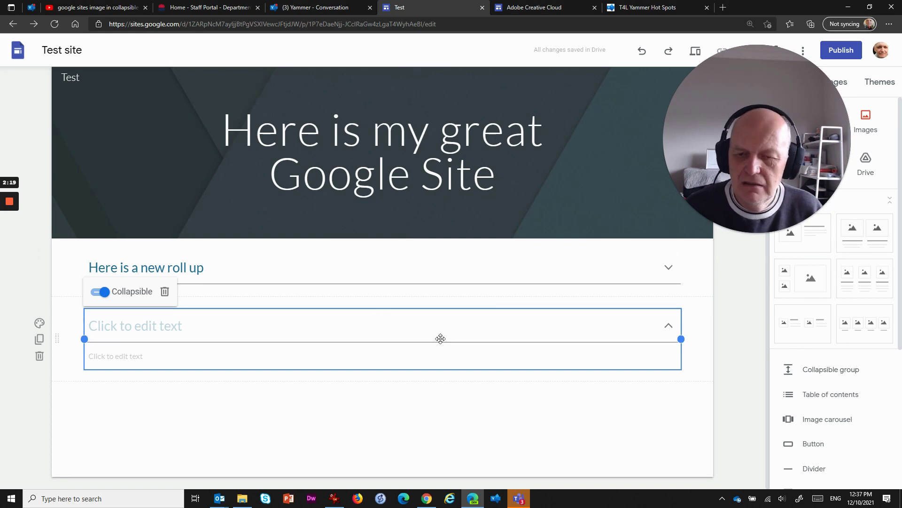
{"action": "left_click", "coordinate": [831, 372]}
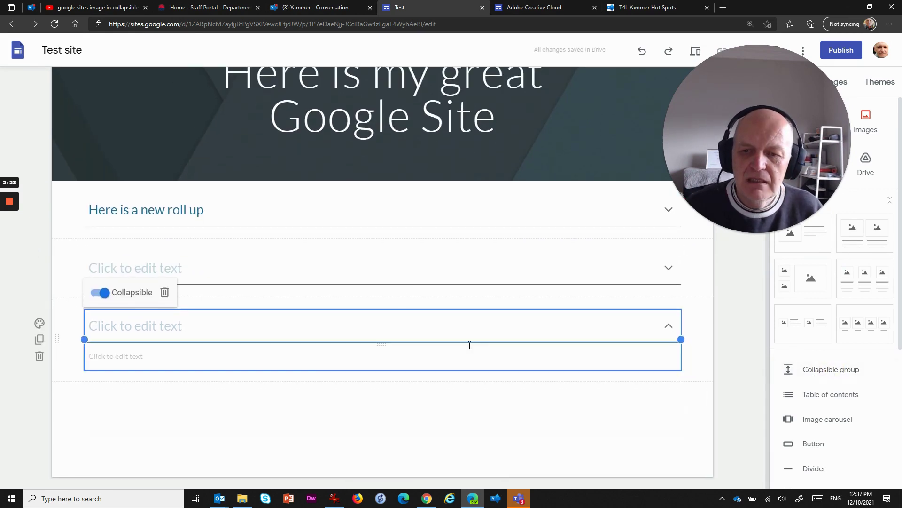
{"action": "left_click", "coordinate": [273, 409]}
Fill the first new collapsible group with the heading "df[glksd;gjk ksdfg" and the body text "fdlg' 'slkdjg lkjsd fg".
{"action": "left_click", "coordinate": [141, 286]}
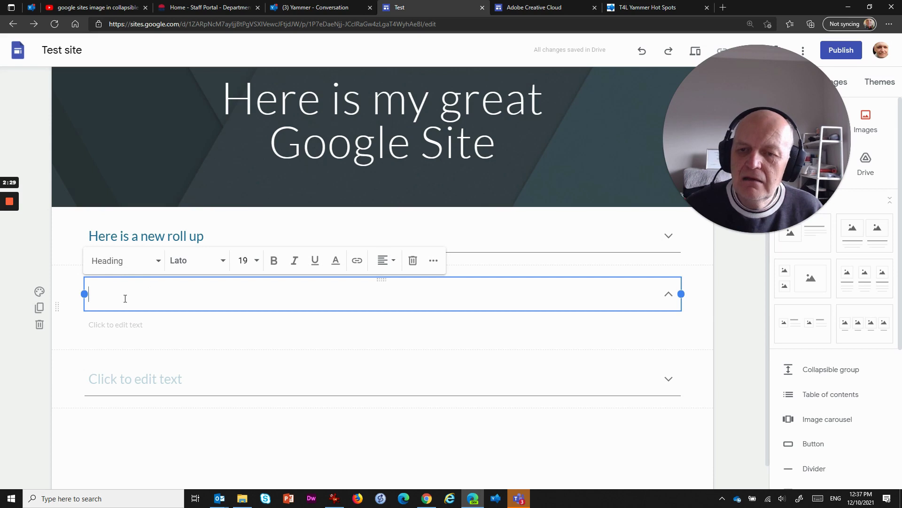
{"action": "type", "text": "df[glksd;gjk ksdfg"}
{"action": "left_click", "coordinate": [119, 322]}
{"action": "type", "text": "fdlg' 'slkdjg lkjsd fg"}
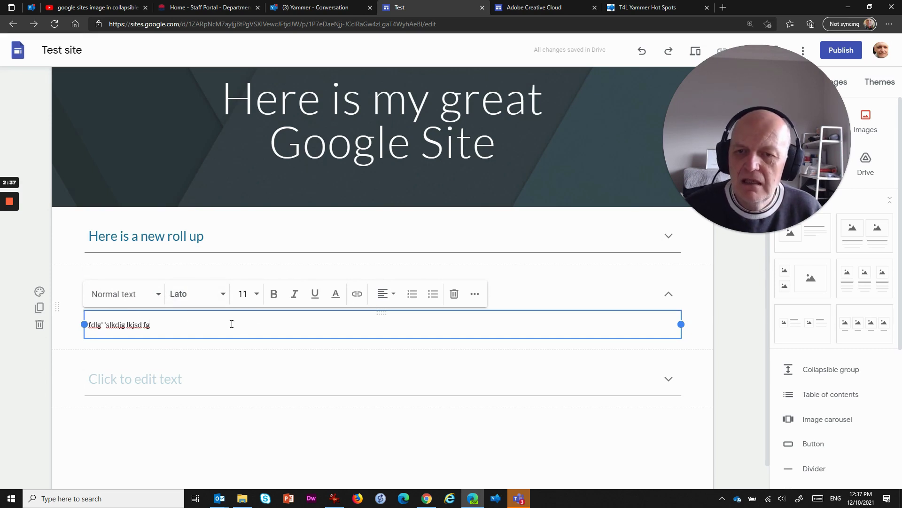
Select the "Here is a new roll up" group and insert the image OutlookNEW.png from Google Drive.
{"action": "left_click", "coordinate": [254, 241]}
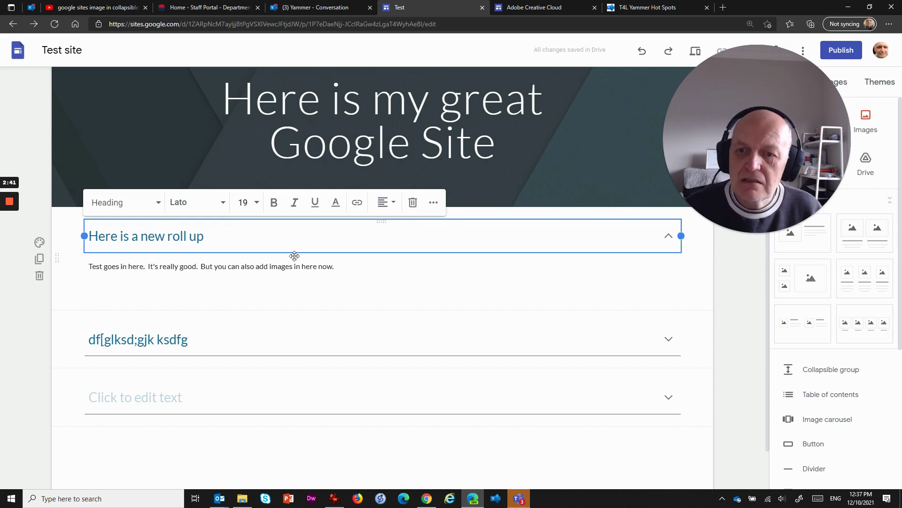
{"action": "left_click_drag", "start_coordinate": [758, 125], "coordinate": [632, 151]}
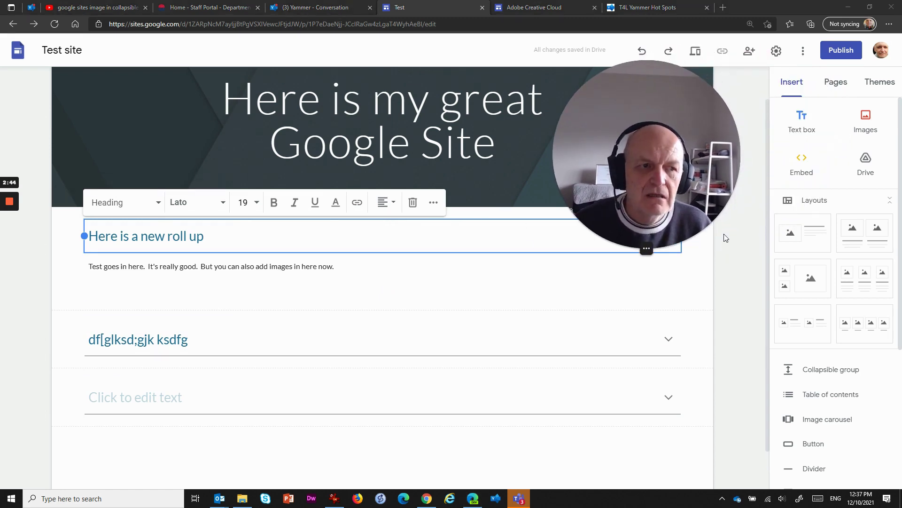
{"action": "left_click", "coordinate": [866, 121]}
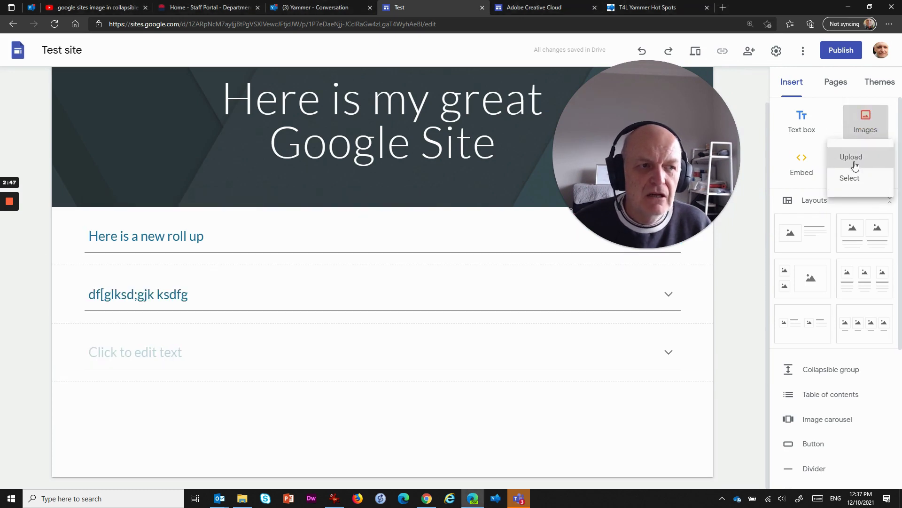
{"action": "left_click", "coordinate": [860, 184]}
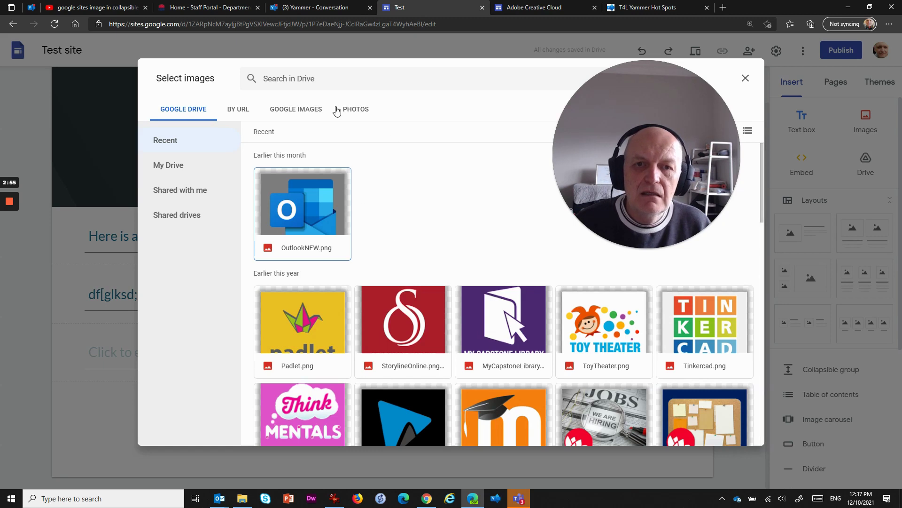
{"action": "scroll", "coordinate": [436, 209], "scroll_direction": "down", "scroll_amount": 2}
{"action": "scroll", "coordinate": [430, 236], "scroll_direction": "up", "scroll_amount": 2}
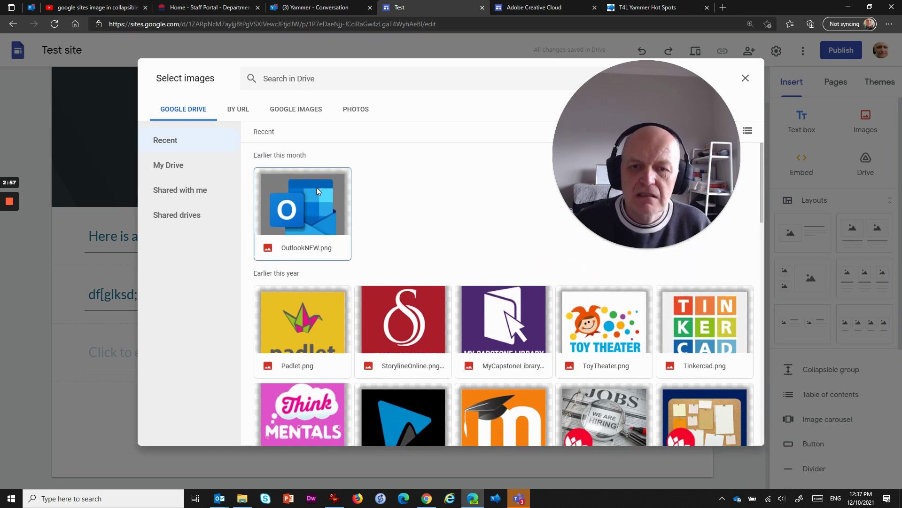
{"action": "left_click", "coordinate": [303, 205]}
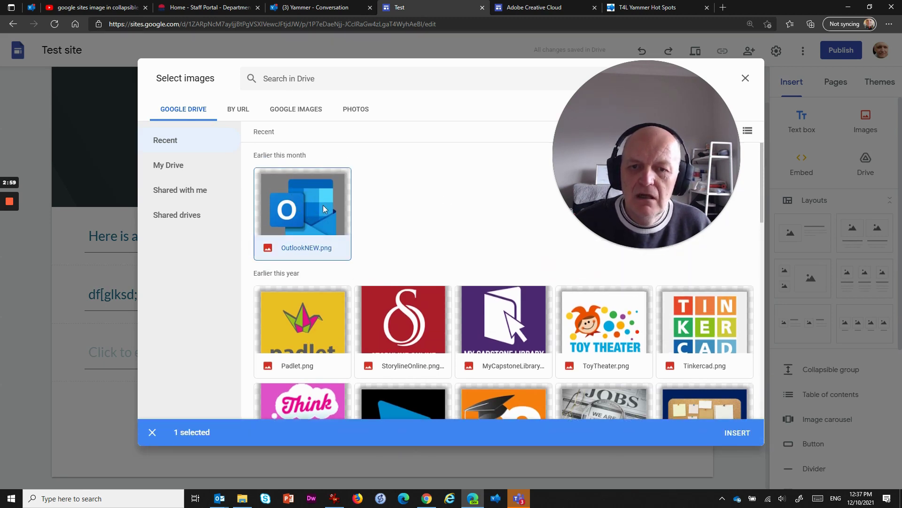
{"action": "left_click", "coordinate": [734, 430]}
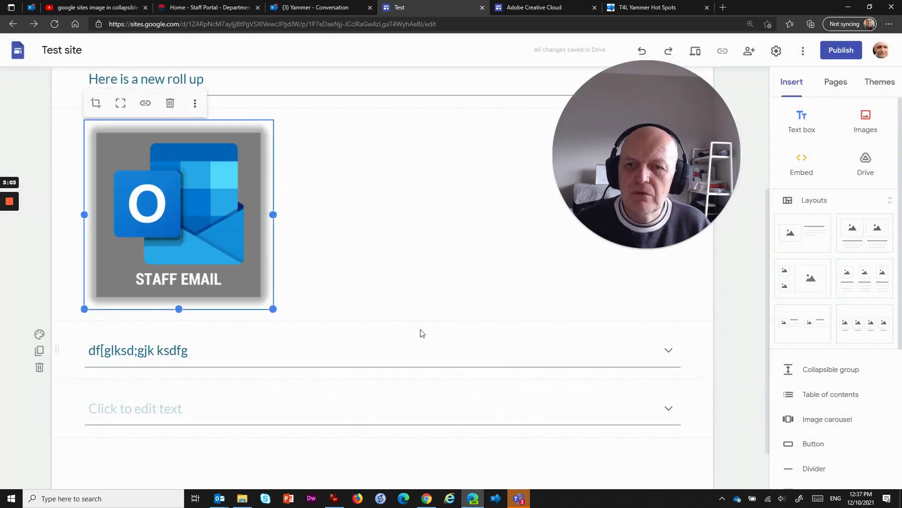
{"action": "scroll", "coordinate": [419, 275], "scroll_direction": "up", "scroll_amount": 4}
{"action": "left_click", "coordinate": [382, 358]}
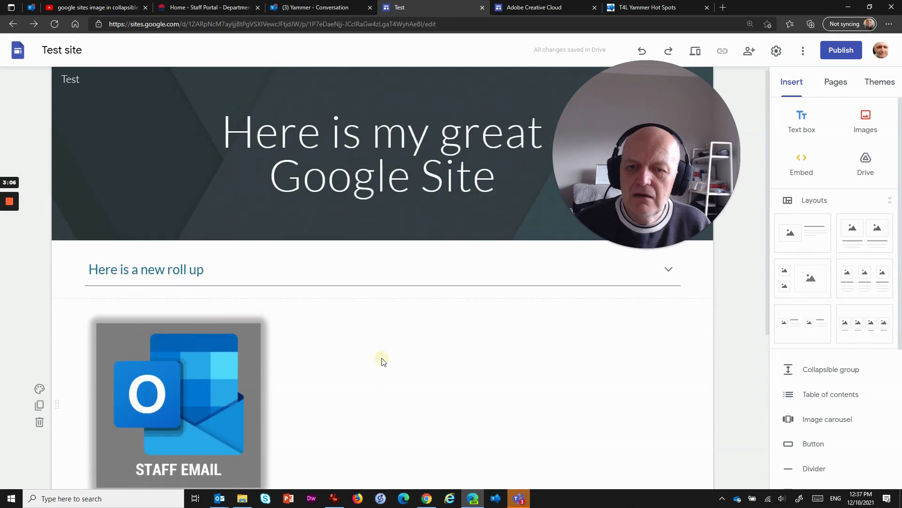
Move the Staff Email image to the middle of its section and try resizing it there.
{"action": "scroll", "coordinate": [415, 391], "scroll_direction": "down", "scroll_amount": 3}
{"action": "left_click", "coordinate": [211, 243]}
{"action": "left_click_drag", "start_coordinate": [332, 289], "coordinate": [544, 316]}
{"action": "left_click_drag", "start_coordinate": [614, 362], "coordinate": [483, 237]}
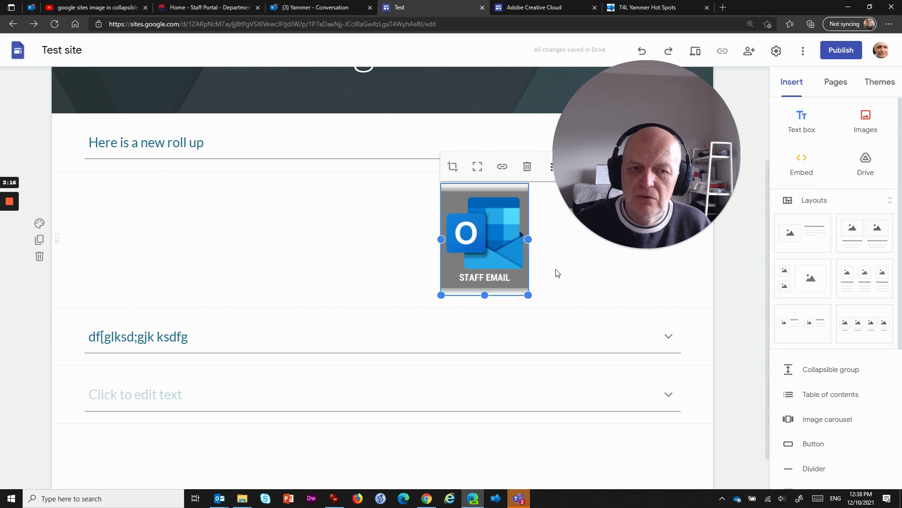
{"action": "mouse_move", "coordinate": [529, 295]}
{"action": "left_mouse_down"}
{"action": "mouse_move", "coordinate": [554, 296]}
{"action": "mouse_move", "coordinate": [539, 290]}
{"action": "left_mouse_up"}
{"action": "left_click_drag", "start_coordinate": [527, 237], "coordinate": [545, 254]}
{"action": "left_click_drag", "start_coordinate": [486, 296], "coordinate": [597, 324]}
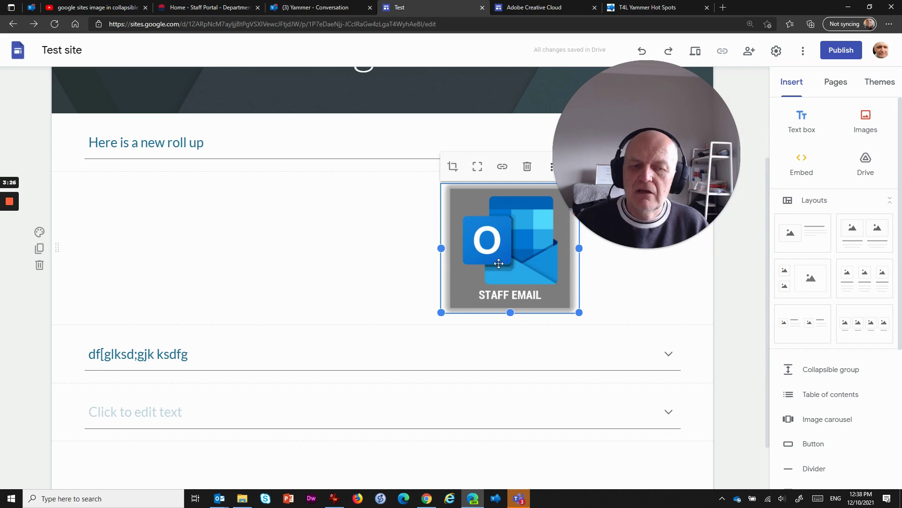
Move the Staff Email image into the "Here is a new roll up" group and expand the group to view it.
{"action": "scroll", "coordinate": [252, 260], "scroll_direction": "up", "scroll_amount": 3}
{"action": "left_click_drag", "start_coordinate": [497, 376], "coordinate": [247, 291]}
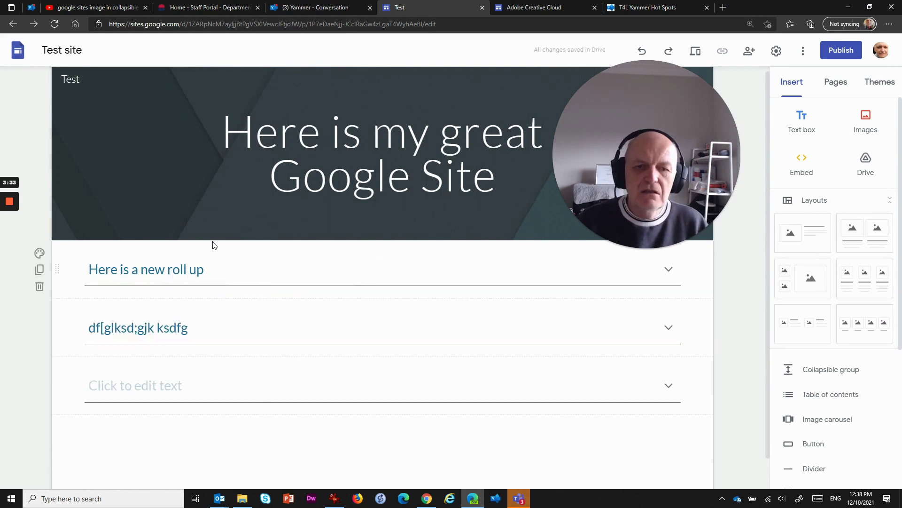
{"action": "left_click", "coordinate": [256, 270]}
{"action": "scroll", "coordinate": [409, 385], "scroll_direction": "down", "scroll_amount": 4}
{"action": "scroll", "coordinate": [399, 331], "scroll_direction": "down", "scroll_amount": 5}
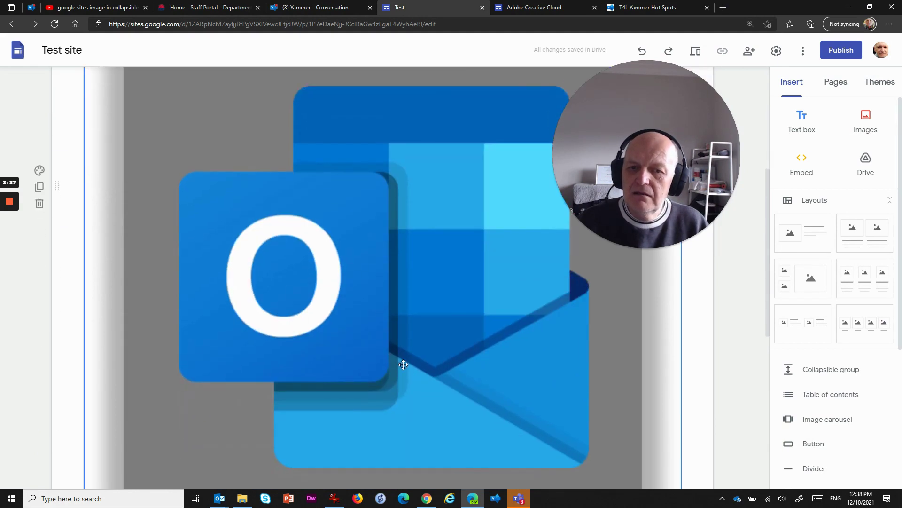
{"action": "scroll", "coordinate": [329, 385], "scroll_direction": "up", "scroll_amount": 9}
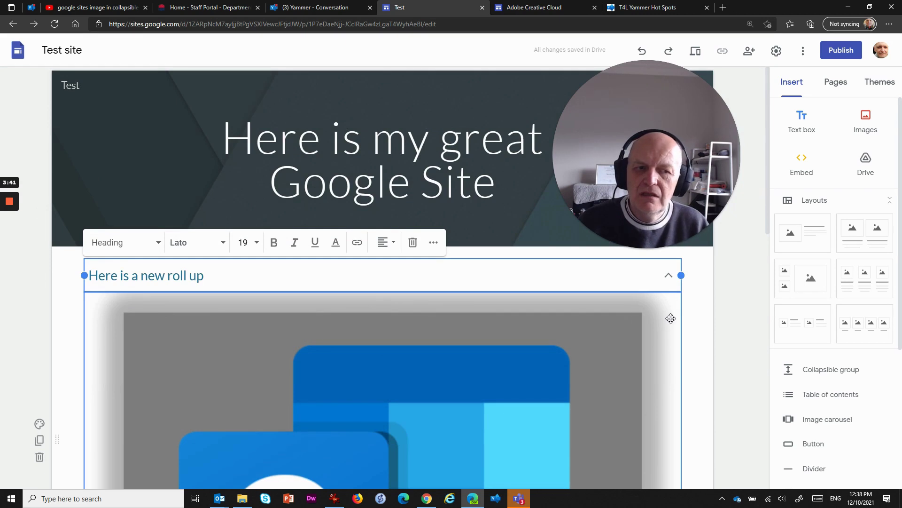
{"action": "scroll", "coordinate": [487, 381], "scroll_direction": "down", "scroll_amount": 4}
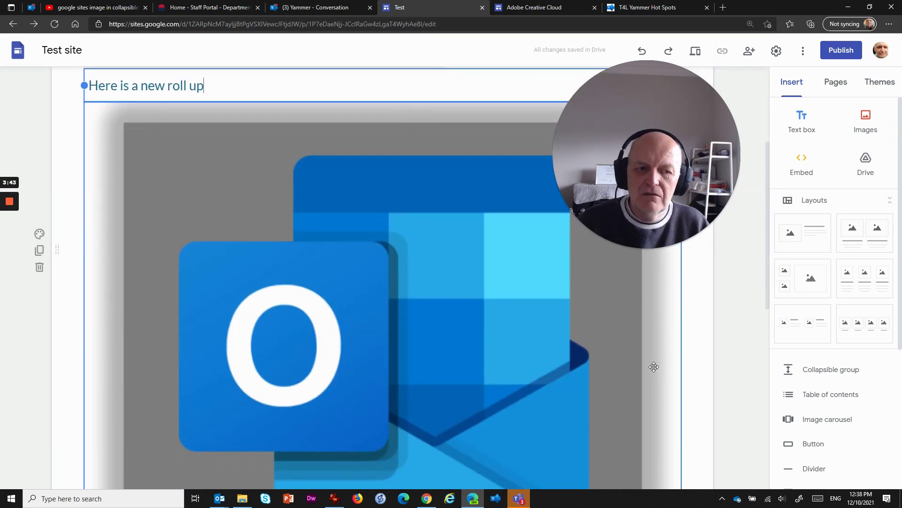
{"action": "scroll", "coordinate": [656, 371], "scroll_direction": "up", "scroll_amount": 4}
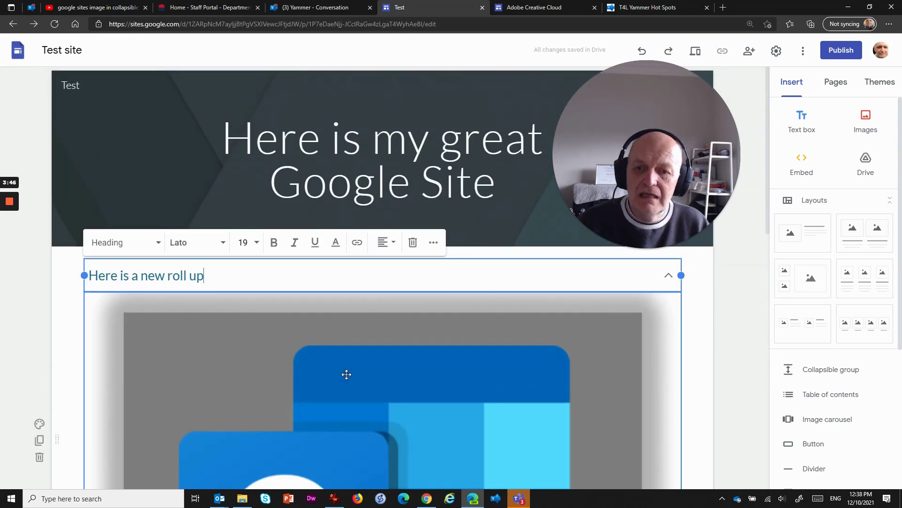
Select the Staff Email image inside the "Here is a new roll up" group and try shrinking it to roughly a quarter of the page width.
{"action": "left_click", "coordinate": [464, 403]}
{"action": "scroll", "coordinate": [464, 403], "scroll_direction": "down", "scroll_amount": 8}
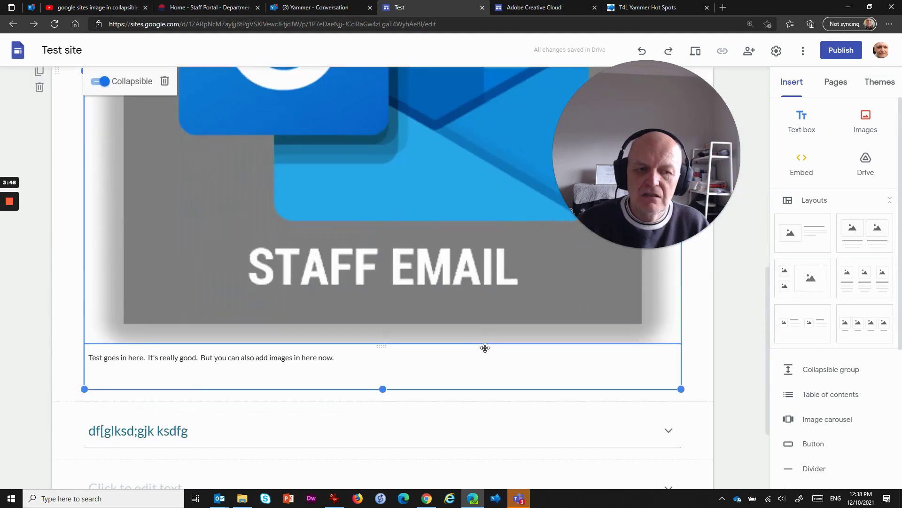
{"action": "left_click", "coordinate": [439, 258]}
{"action": "scroll", "coordinate": [444, 261], "scroll_direction": "up", "scroll_amount": 6}
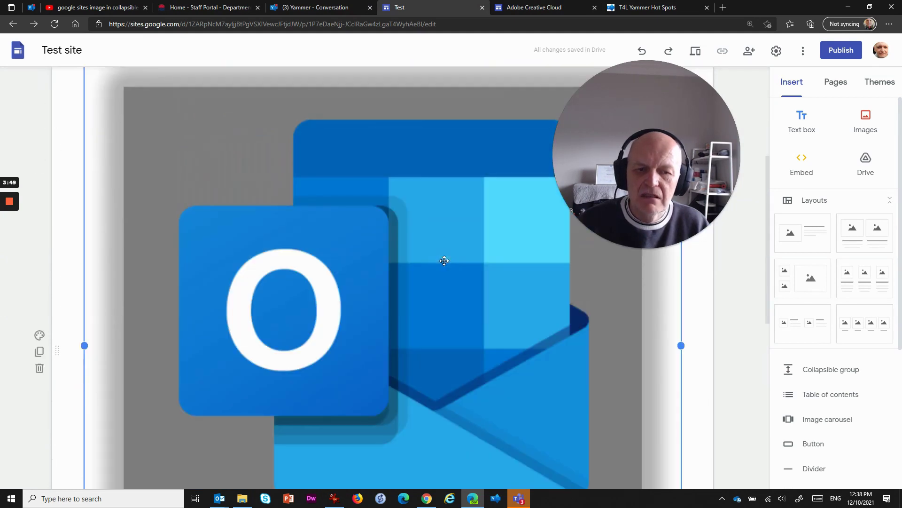
{"action": "scroll", "coordinate": [358, 305], "scroll_direction": "down", "scroll_amount": 5}
{"action": "left_click_drag", "start_coordinate": [681, 371], "coordinate": [221, 191]}
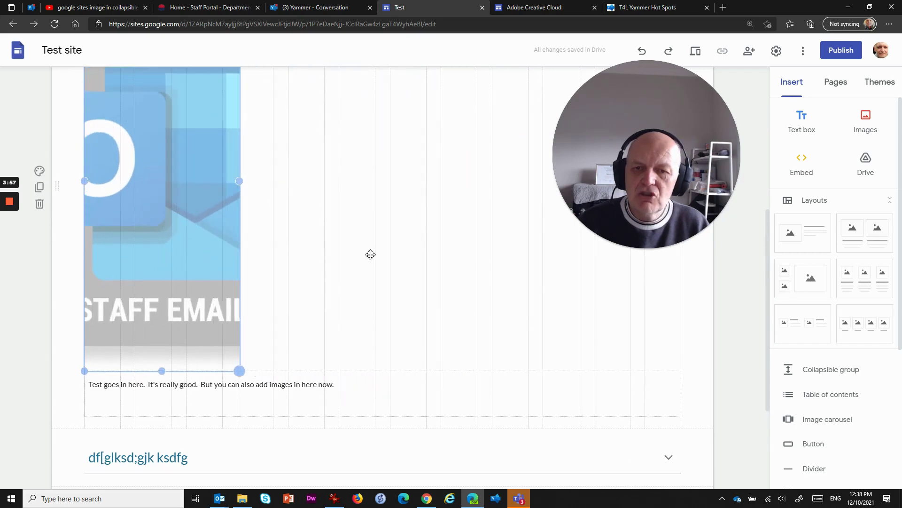
{"action": "left_click_drag", "start_coordinate": [371, 254], "coordinate": [297, 298]}
{"action": "left_click", "coordinate": [277, 219]}
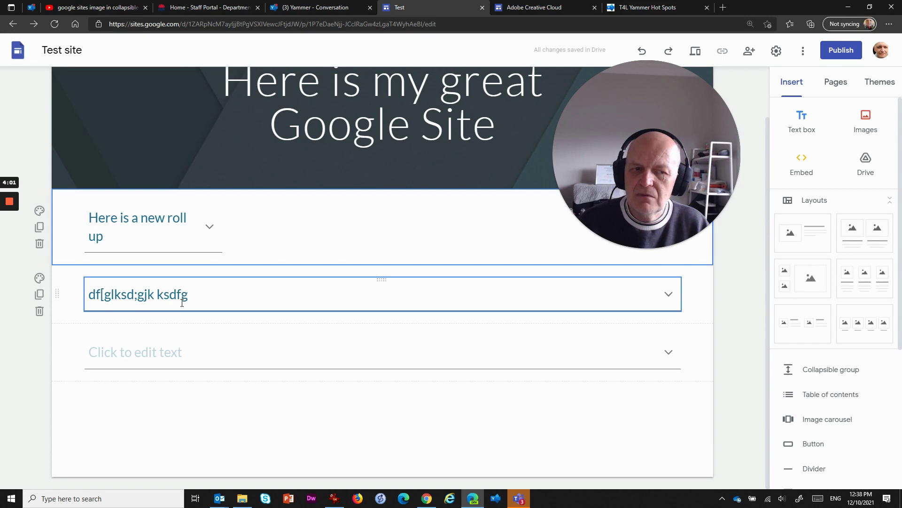
Expand the narrowed "Here is a new roll up" group, widen it to nearly the full page width and lengthen the image to fit its label.
{"action": "left_click", "coordinate": [210, 226]}
{"action": "scroll", "coordinate": [271, 414], "scroll_direction": "down", "scroll_amount": 4}
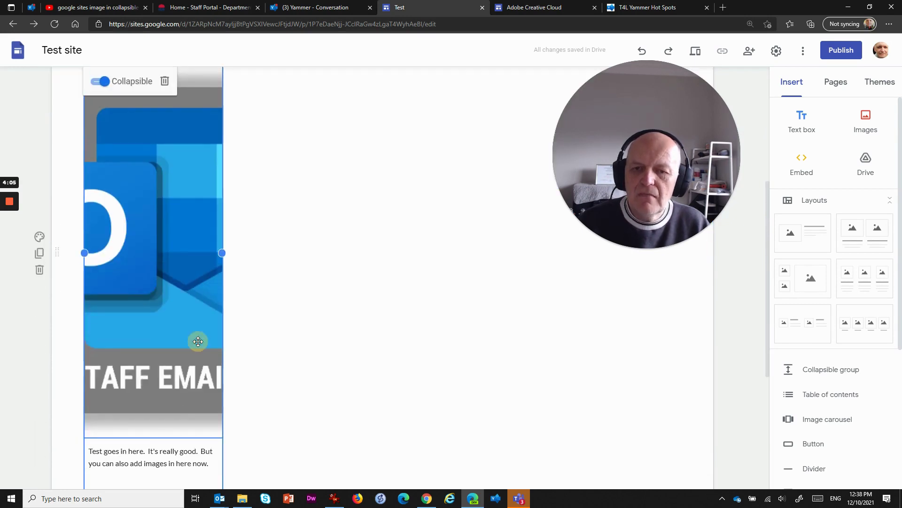
{"action": "left_click_drag", "start_coordinate": [222, 440], "coordinate": [613, 447]}
{"action": "scroll", "coordinate": [487, 371], "scroll_direction": "down", "scroll_amount": 3}
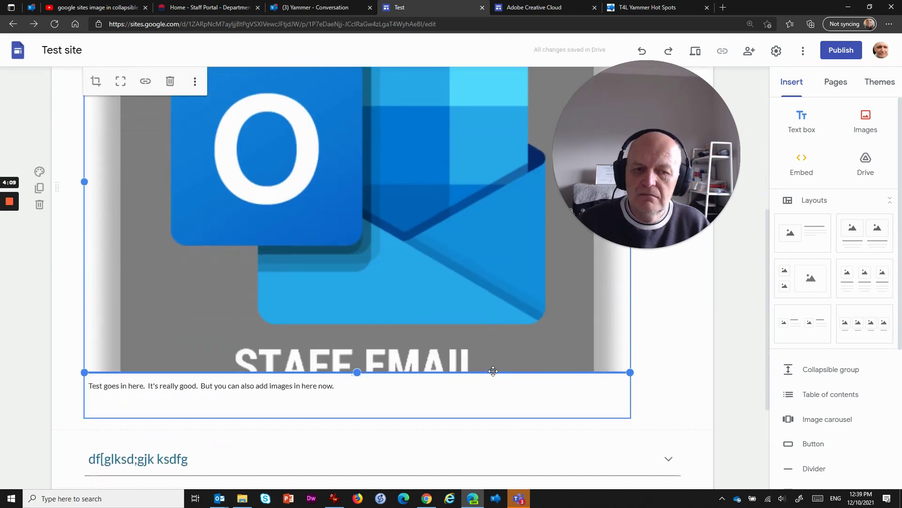
{"action": "left_click_drag", "start_coordinate": [630, 372], "coordinate": [613, 424]}
{"action": "scroll", "coordinate": [485, 315], "scroll_direction": "up", "scroll_amount": 5}
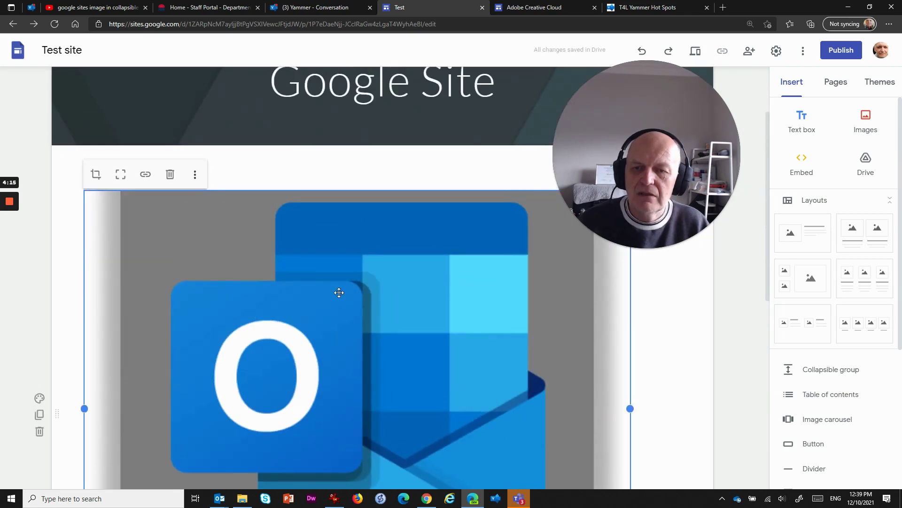
{"action": "key", "text": "Delete"}
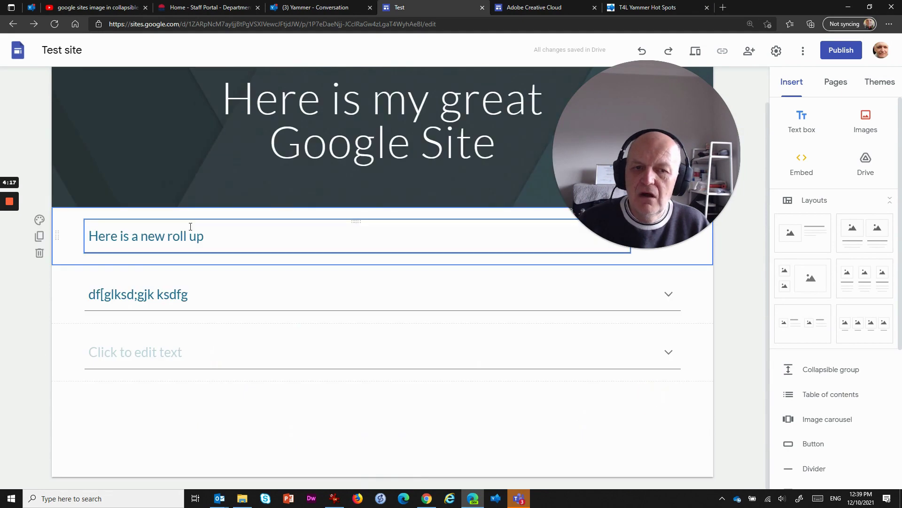
Examine how the image and text are laid out inside the expanded "Here is a new roll up" group.
{"action": "left_click", "coordinate": [610, 229]}
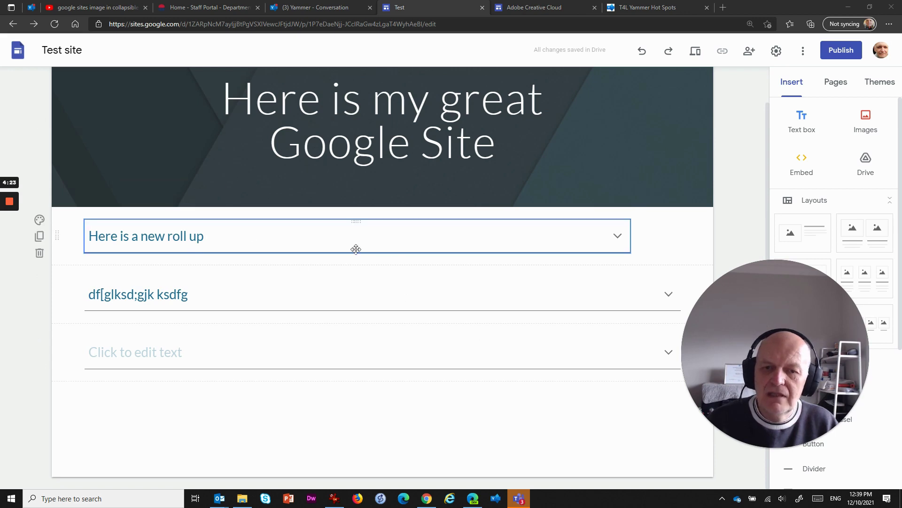
{"action": "left_click", "coordinate": [277, 230]}
{"action": "scroll", "coordinate": [423, 296], "scroll_direction": "down", "scroll_amount": 4}
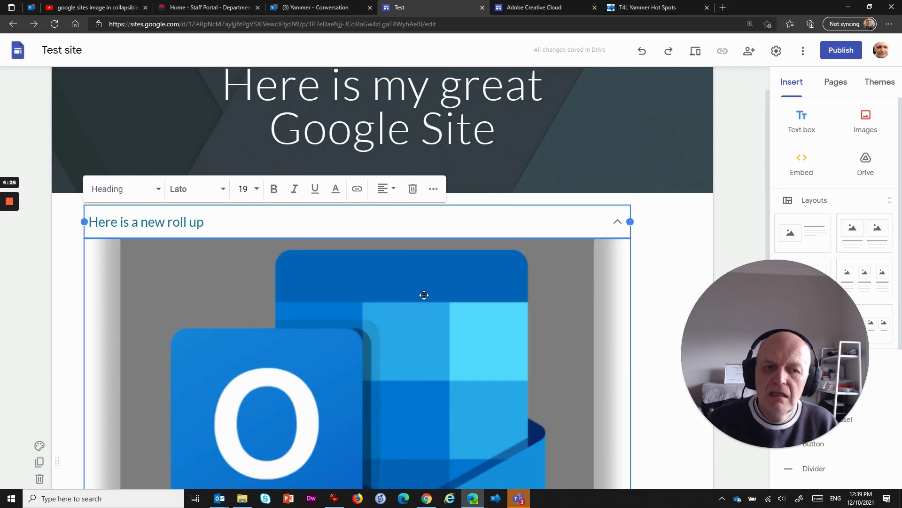
{"action": "scroll", "coordinate": [345, 339], "scroll_direction": "up", "scroll_amount": 4}
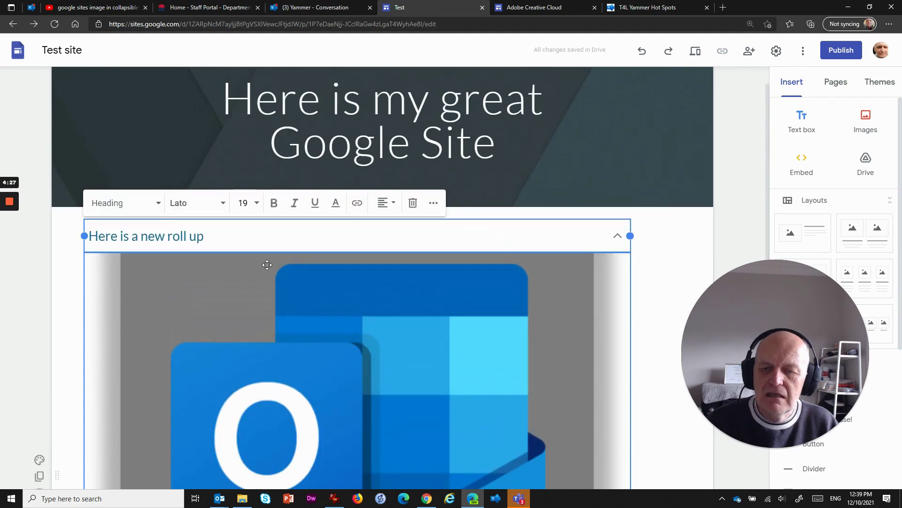
{"action": "scroll", "coordinate": [357, 345], "scroll_direction": "down", "scroll_amount": 4}
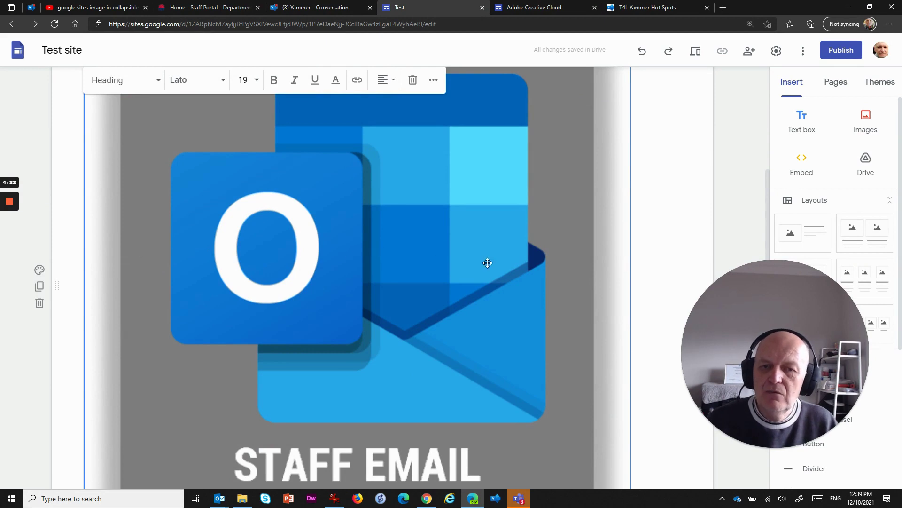
{"action": "scroll", "coordinate": [356, 252], "scroll_direction": "down", "scroll_amount": 5}
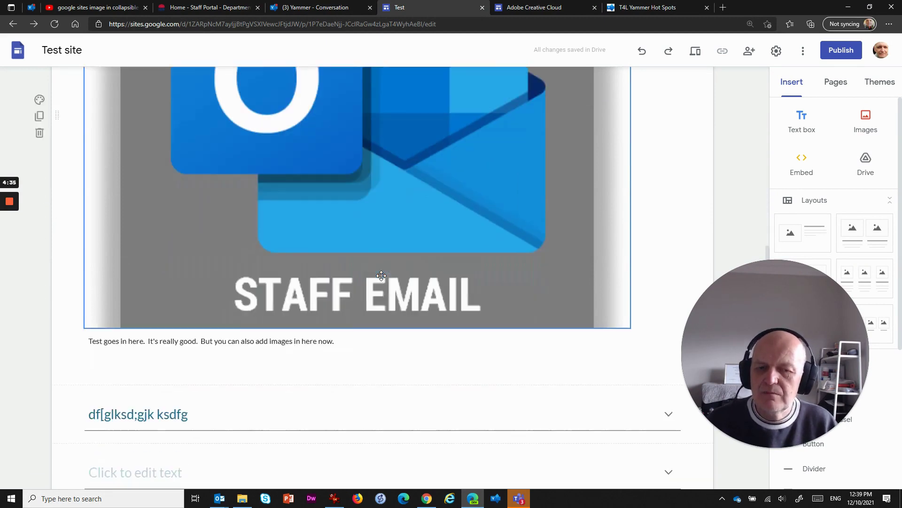
{"action": "scroll", "coordinate": [357, 292], "scroll_direction": "up", "scroll_amount": 8}
{"action": "scroll", "coordinate": [361, 268], "scroll_direction": "down", "scroll_amount": 6}
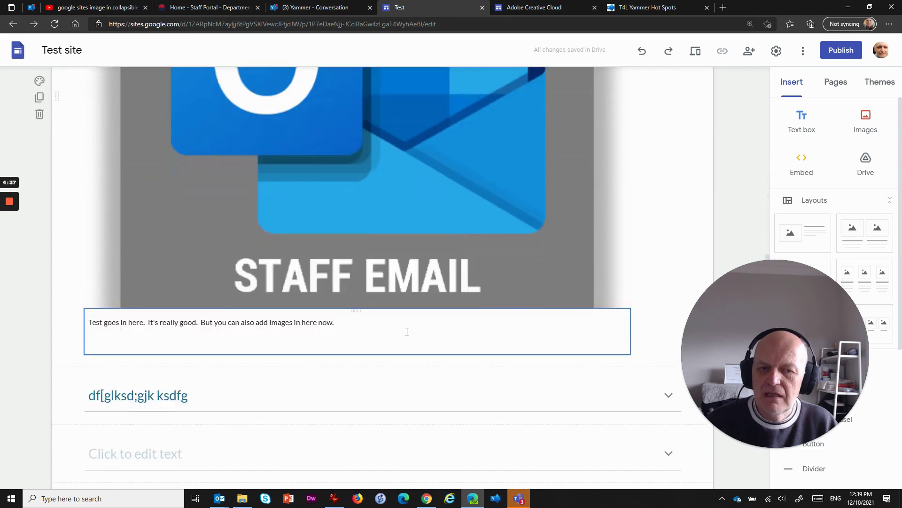
{"action": "scroll", "coordinate": [399, 281], "scroll_direction": "up", "scroll_amount": 6}
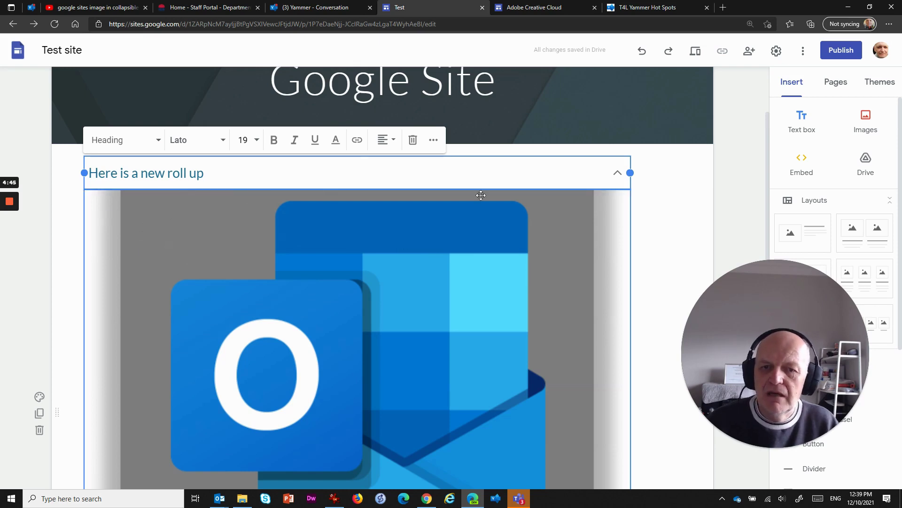
{"action": "scroll", "coordinate": [417, 317], "scroll_direction": "down", "scroll_amount": 7}
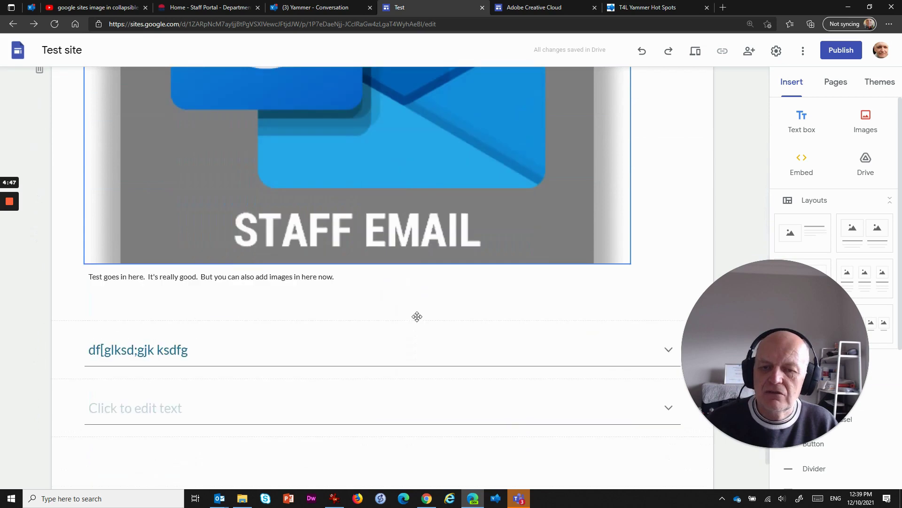
{"action": "scroll", "coordinate": [417, 316], "scroll_direction": "down", "scroll_amount": 1}
Fill the empty collapsible group with the heading "New Collapsible Text" and the body text "This is a description".
{"action": "left_click", "coordinate": [124, 260]}
{"action": "left_click", "coordinate": [162, 395]}
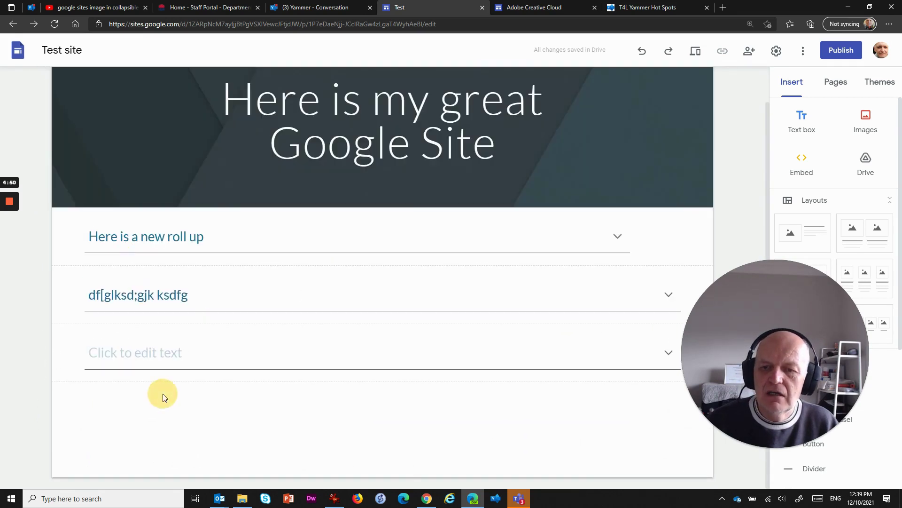
{"action": "left_click", "coordinate": [148, 358]}
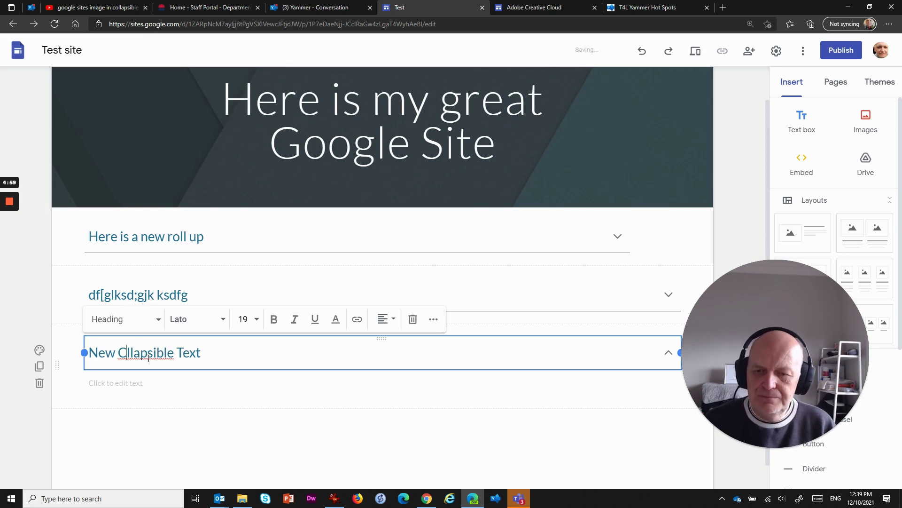
{"action": "left_click", "coordinate": [129, 385]}
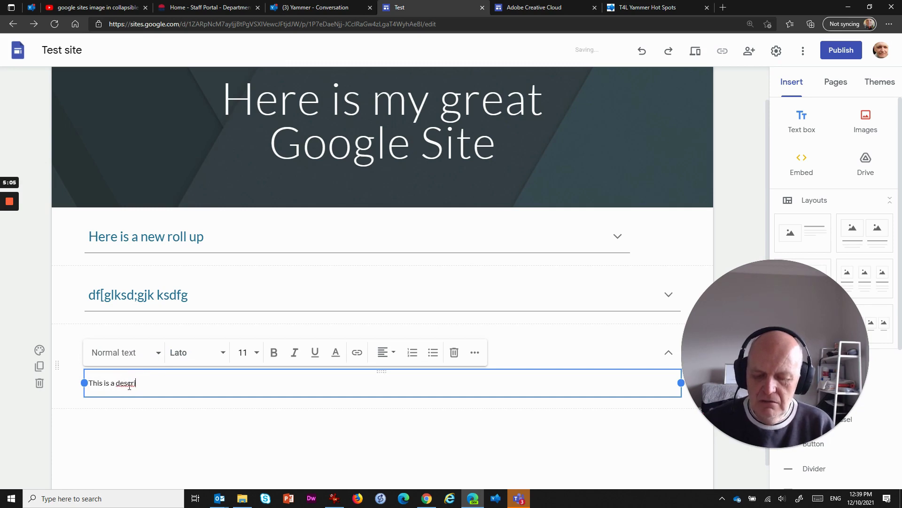
{"action": "key", "text": "Return"}
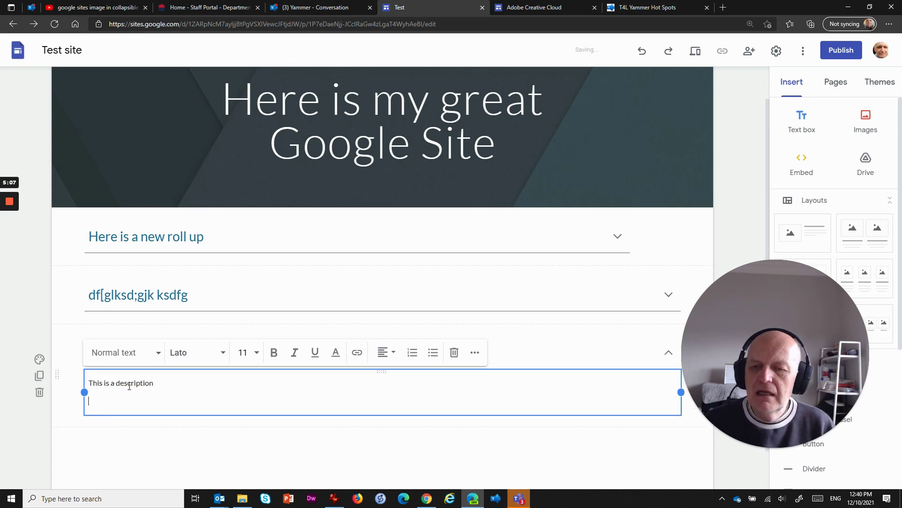
{"action": "left_click", "coordinate": [175, 438]}
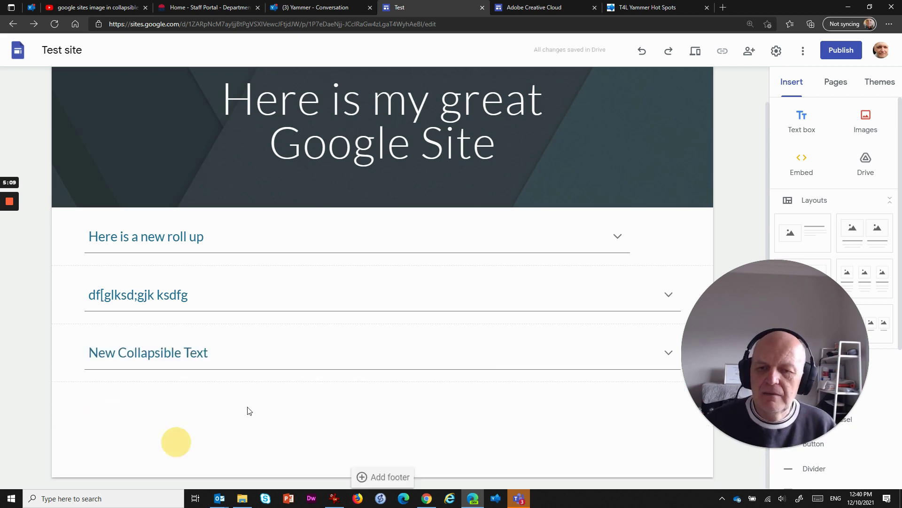
Insert the first Google Images result for "beach banner" and move it into the "New Collapsible Text" group.
{"action": "left_click", "coordinate": [865, 121]}
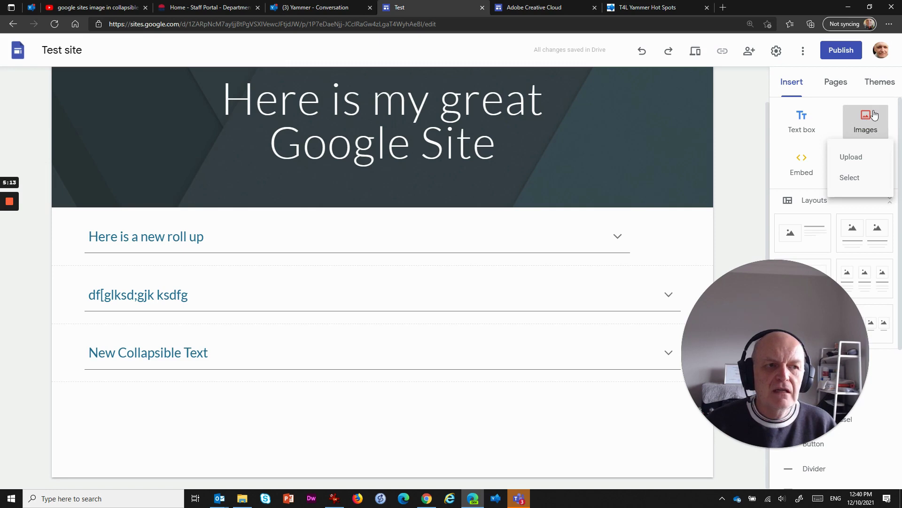
{"action": "left_click", "coordinate": [853, 178]}
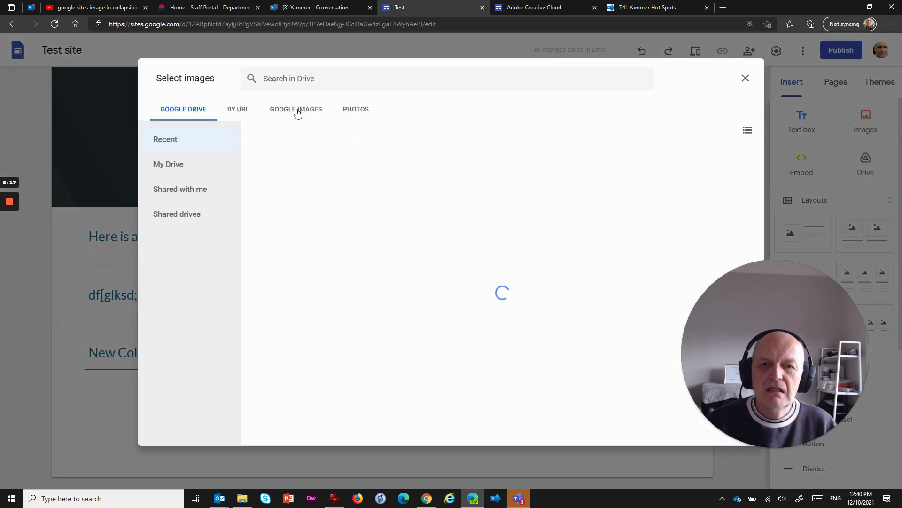
{"action": "left_click", "coordinate": [297, 109]}
{"action": "left_click", "coordinate": [295, 79]}
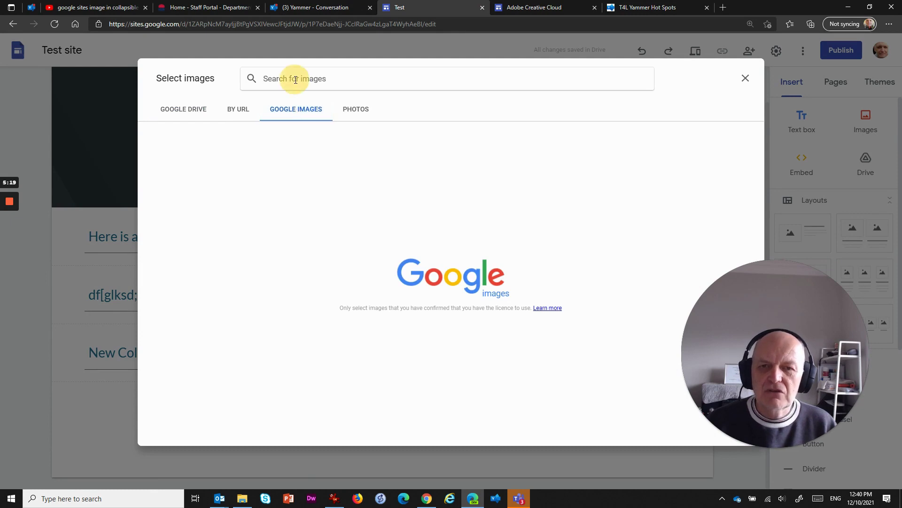
{"action": "type", "text": "beach banner"}
{"action": "key", "text": "Return"}
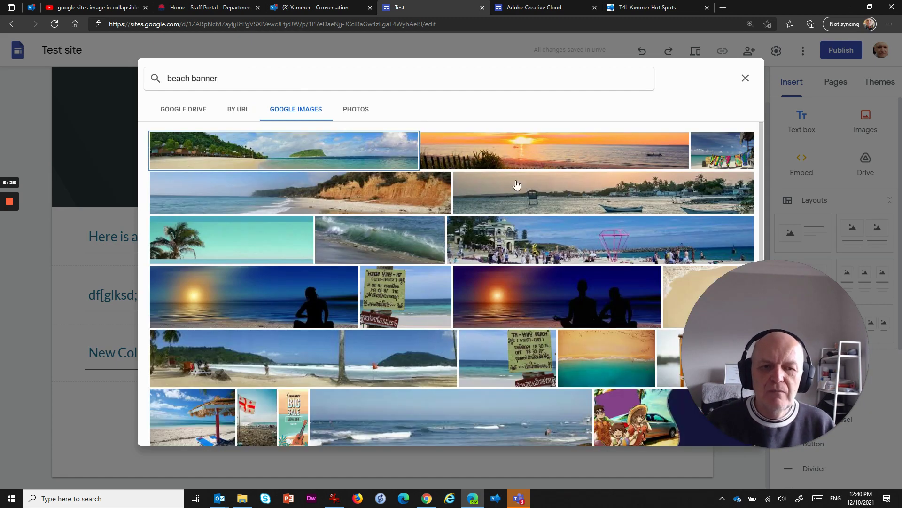
{"action": "left_click", "coordinate": [285, 145]}
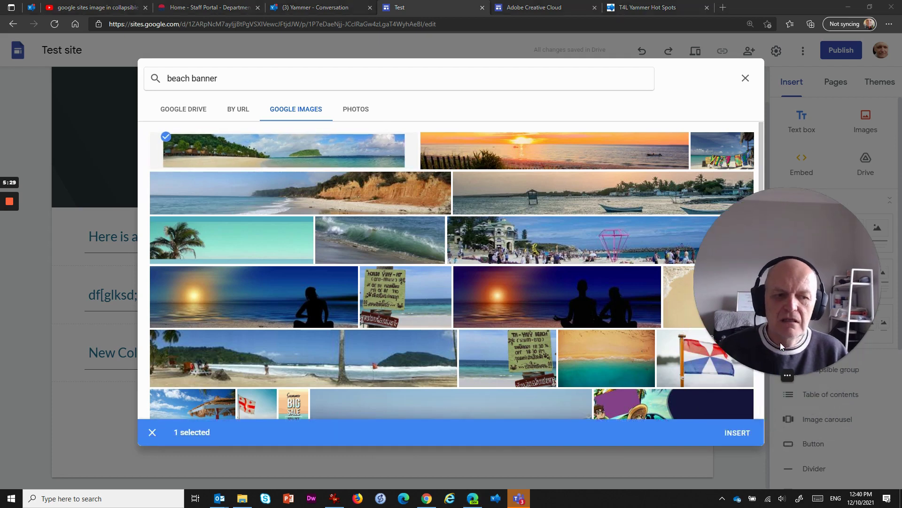
{"action": "left_click", "coordinate": [738, 433]}
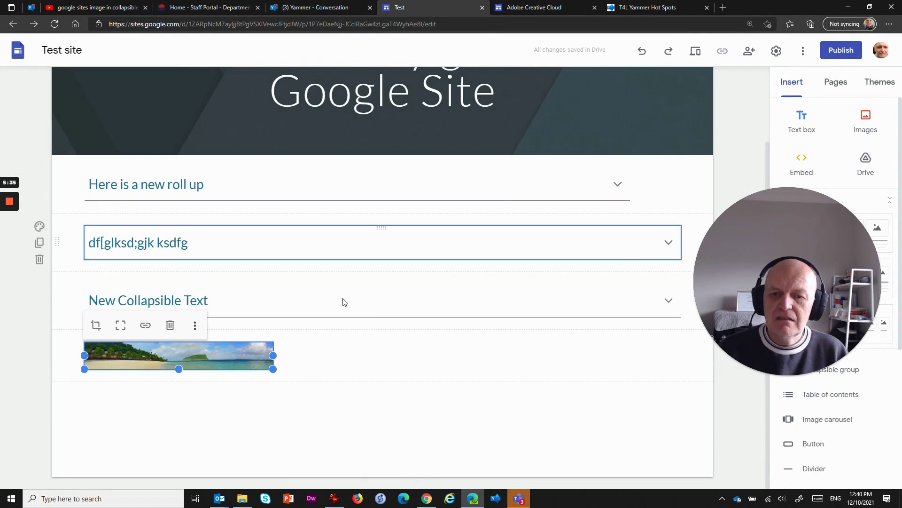
{"action": "left_click_drag", "start_coordinate": [214, 358], "coordinate": [255, 323]}
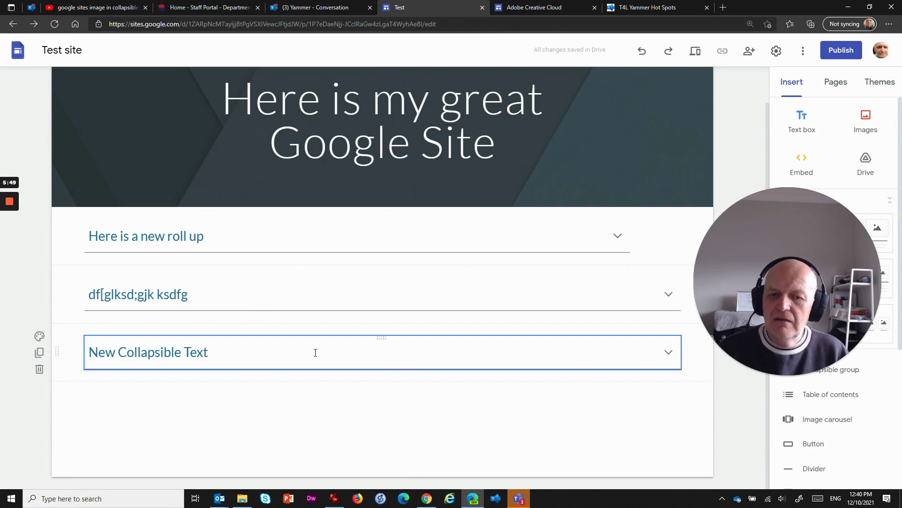
Expand the "New Collapsible Text" group to check its banner and text, and open the site preview.
{"action": "left_click", "coordinate": [315, 353]}
{"action": "scroll", "coordinate": [419, 405], "scroll_direction": "down", "scroll_amount": 3}
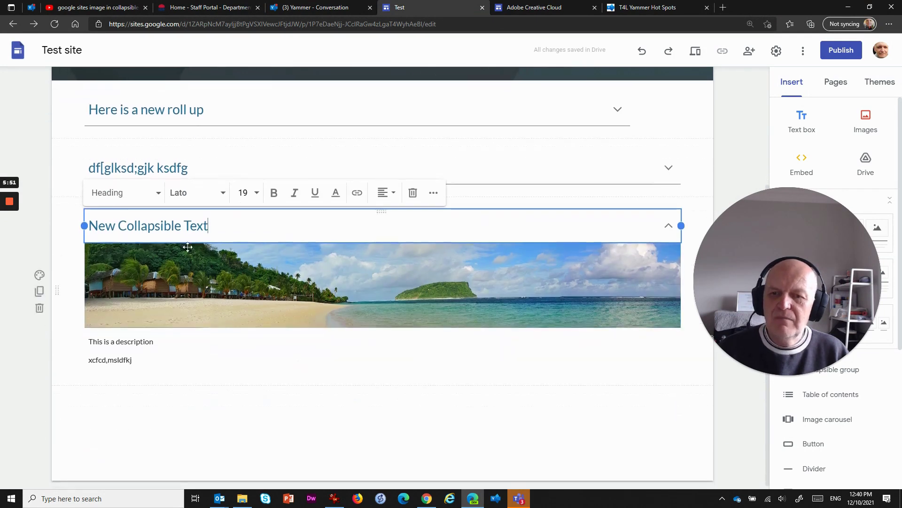
{"action": "left_click", "coordinate": [697, 53]}
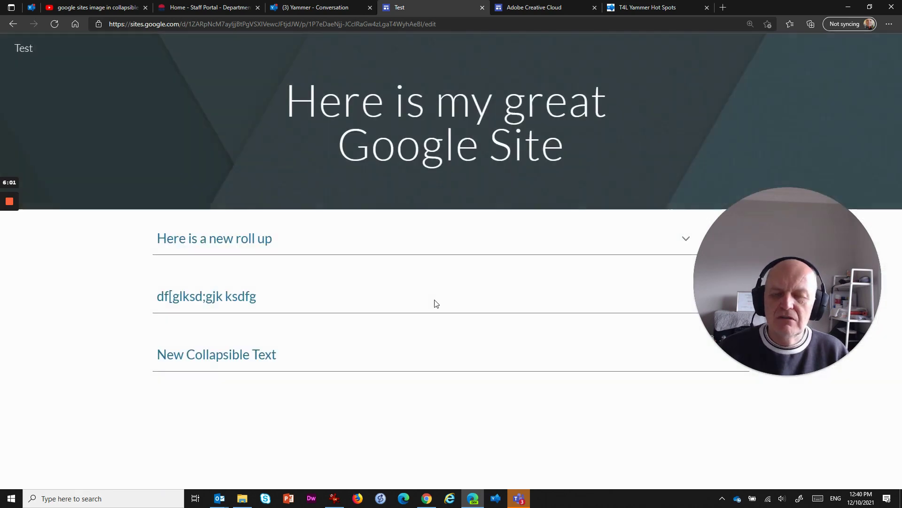
{"action": "left_click_drag", "start_coordinate": [843, 273], "coordinate": [855, 105]}
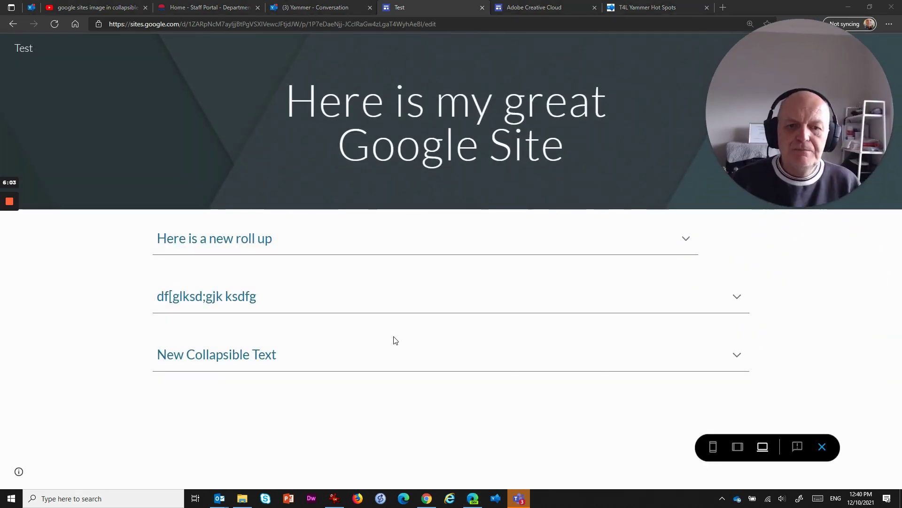
Test the "Here is a new roll up" and "New Collapsible Text" groups in the preview and return to the editor.
{"action": "left_click", "coordinate": [415, 237]}
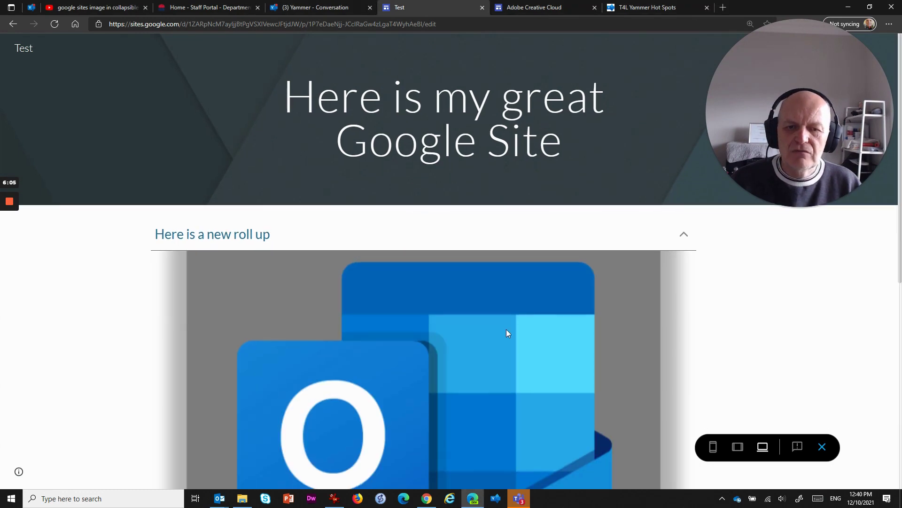
{"action": "scroll", "coordinate": [506, 329], "scroll_direction": "down", "scroll_amount": 8}
{"action": "scroll", "coordinate": [456, 360], "scroll_direction": "up", "scroll_amount": 7}
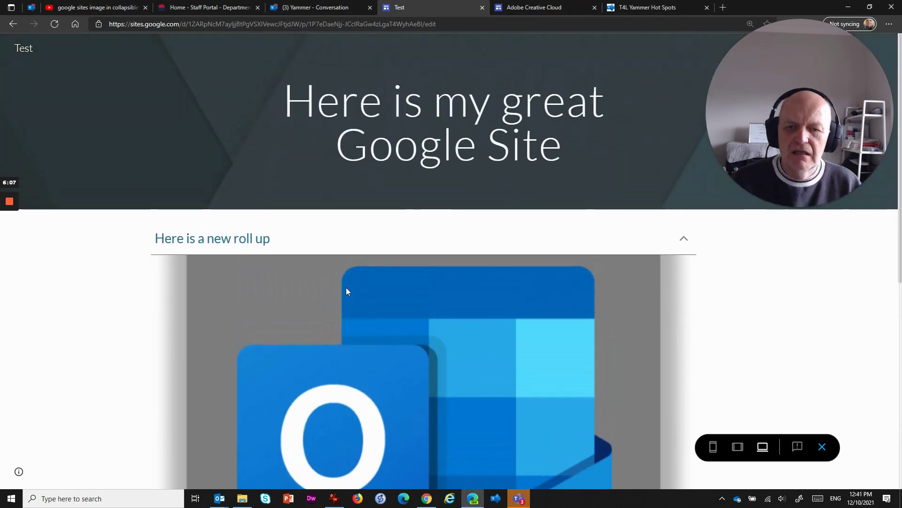
{"action": "left_click", "coordinate": [332, 248]}
{"action": "left_click", "coordinate": [331, 353]}
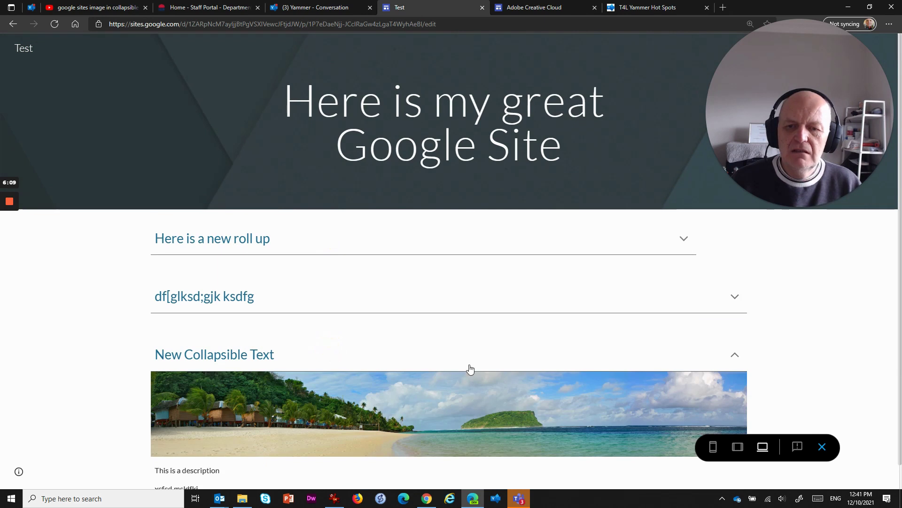
{"action": "scroll", "coordinate": [351, 399], "scroll_direction": "down", "scroll_amount": 1}
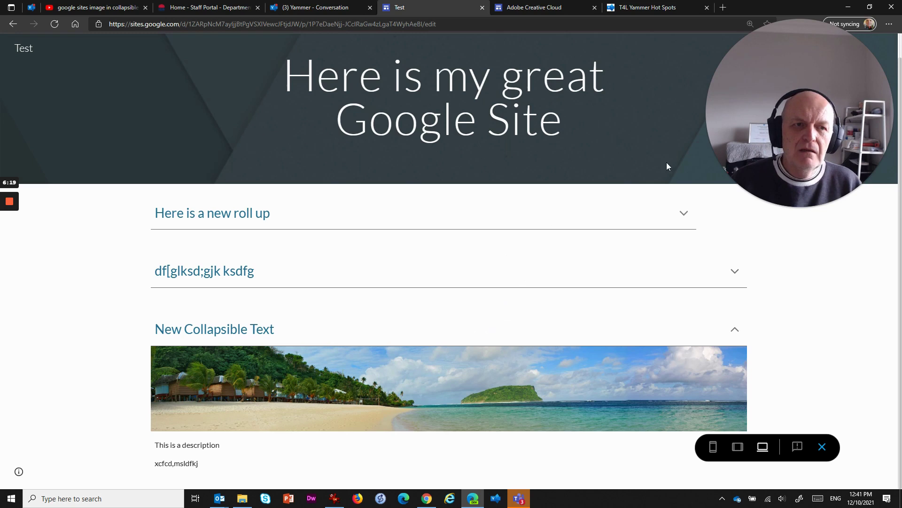
{"action": "left_click", "coordinate": [824, 447]}
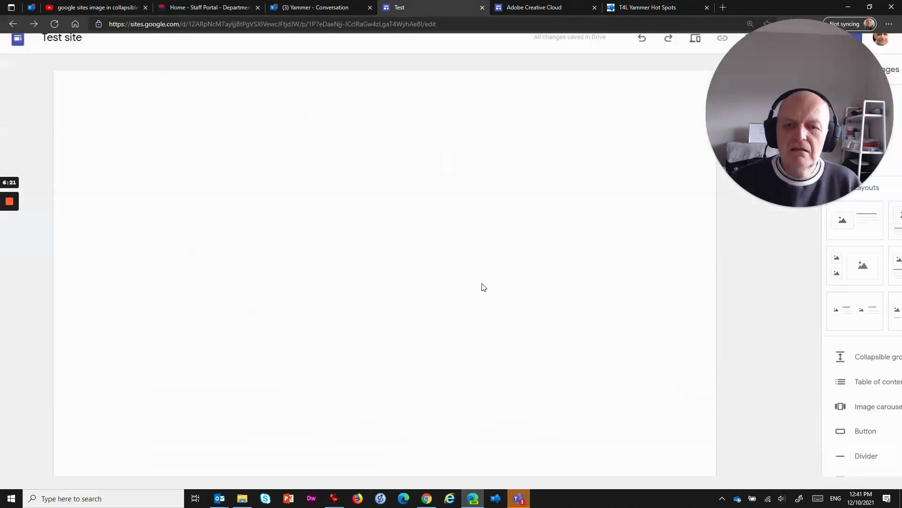
Move the staff email image out of the "Here is a new roll up" group to a narrow column on the group's left.
{"action": "left_click", "coordinate": [317, 274]}
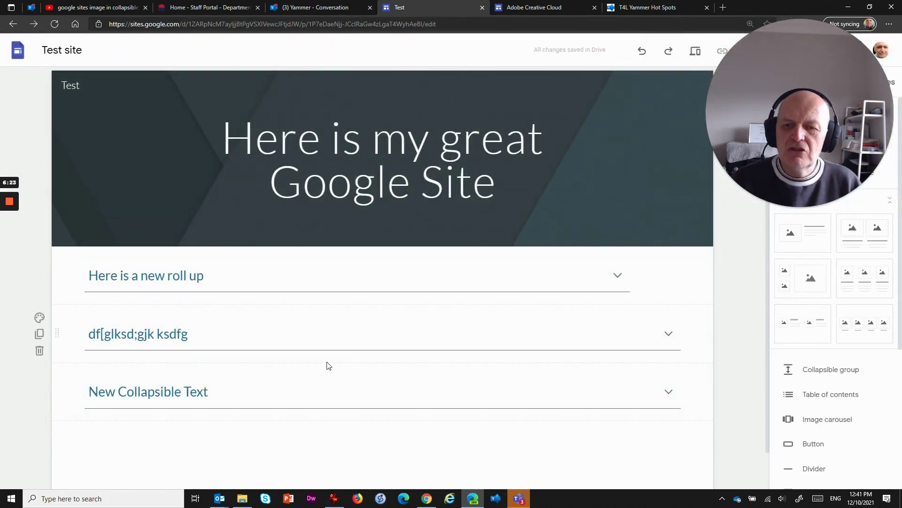
{"action": "left_click", "coordinate": [270, 275]}
{"action": "left_click", "coordinate": [344, 384]}
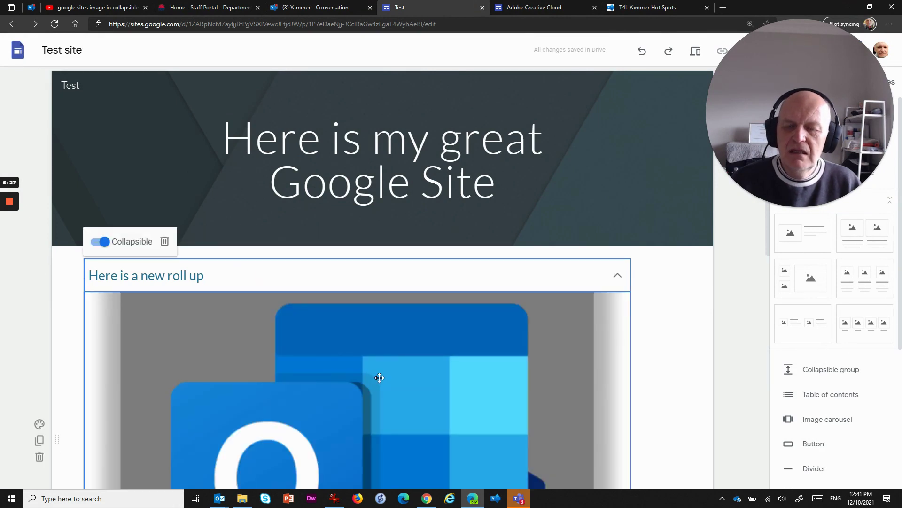
{"action": "scroll", "coordinate": [345, 393], "scroll_direction": "down", "scroll_amount": 7}
{"action": "left_click_drag", "start_coordinate": [361, 295], "coordinate": [55, 278]}
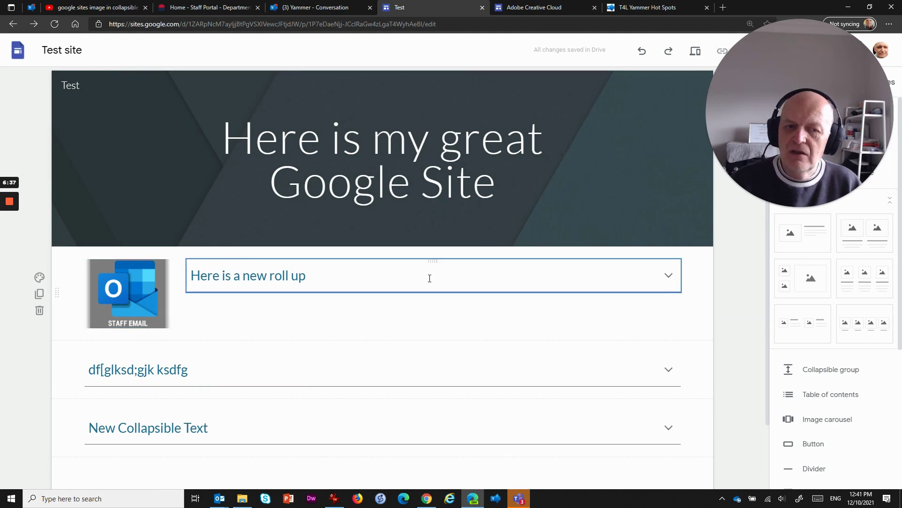
{"action": "left_click", "coordinate": [364, 281]}
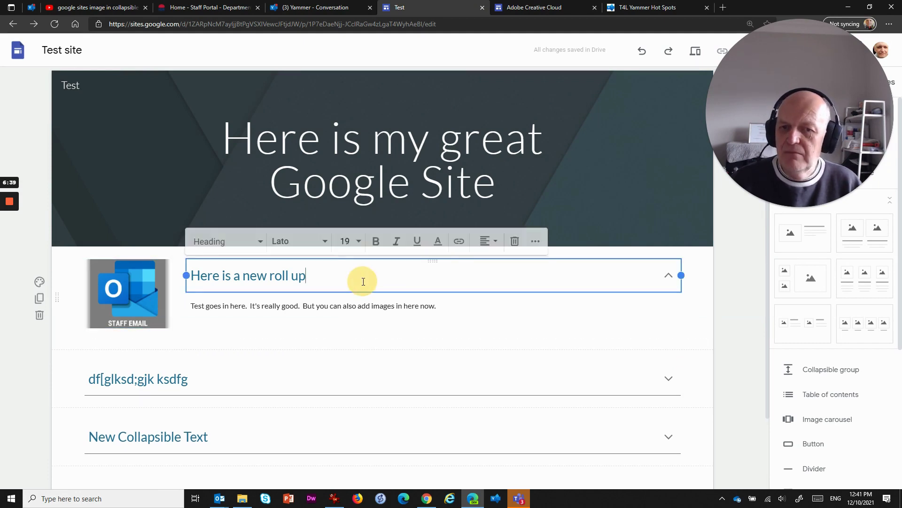
Lengthen the staff email image beside the "Here is a new roll up" group so the whole picture and label fit.
{"action": "left_click", "coordinate": [155, 312]}
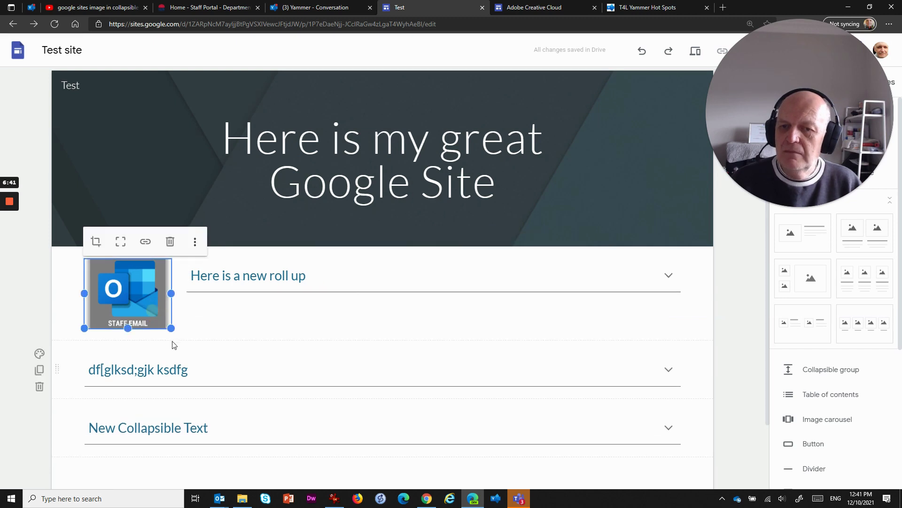
{"action": "left_click_drag", "start_coordinate": [171, 328], "coordinate": [178, 353]}
{"action": "left_click", "coordinate": [284, 313]}
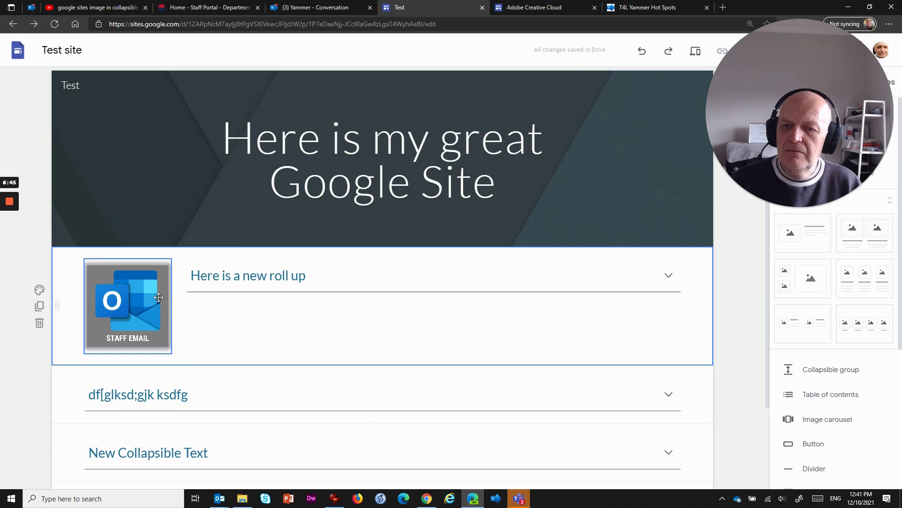
{"action": "left_click", "coordinate": [337, 277]}
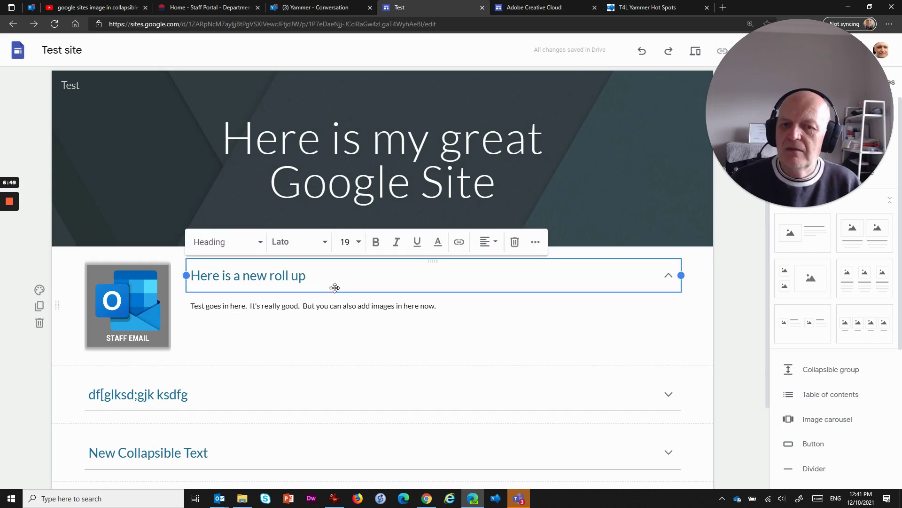
Expand the "New Collapsible Text" group and move its beach banner above the heading so the image becomes the group's header.
{"action": "scroll", "coordinate": [282, 419], "scroll_direction": "down", "scroll_amount": 1}
{"action": "left_click", "coordinate": [209, 395]}
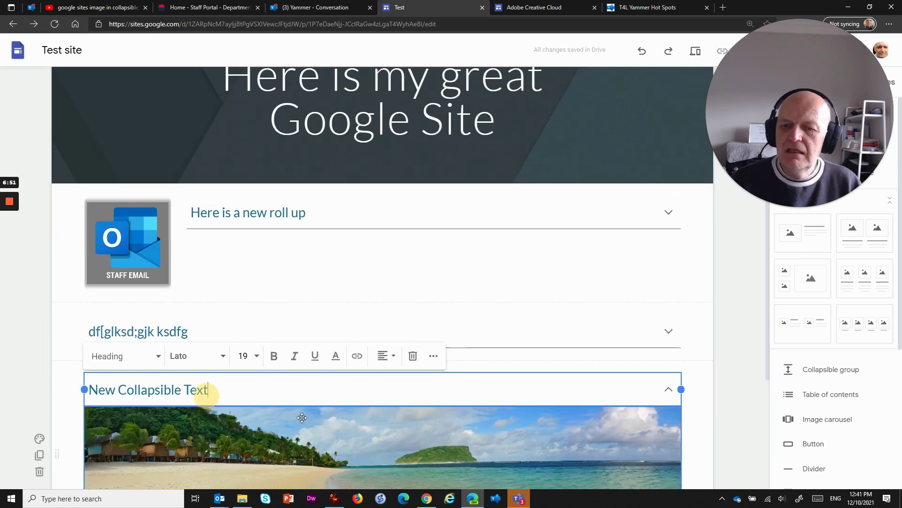
{"action": "scroll", "coordinate": [295, 401], "scroll_direction": "down", "scroll_amount": 2}
{"action": "left_click", "coordinate": [283, 328]}
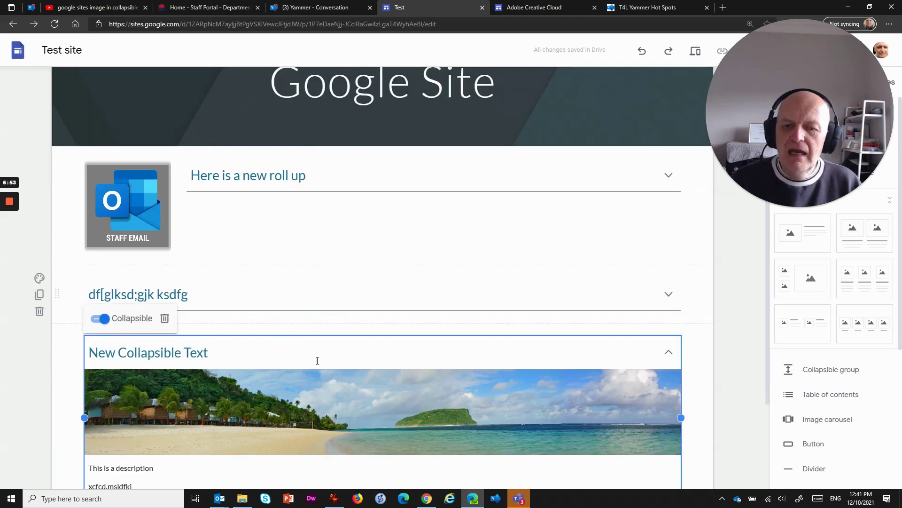
{"action": "left_click", "coordinate": [337, 397]}
{"action": "left_click_drag", "start_coordinate": [322, 401], "coordinate": [284, 359]}
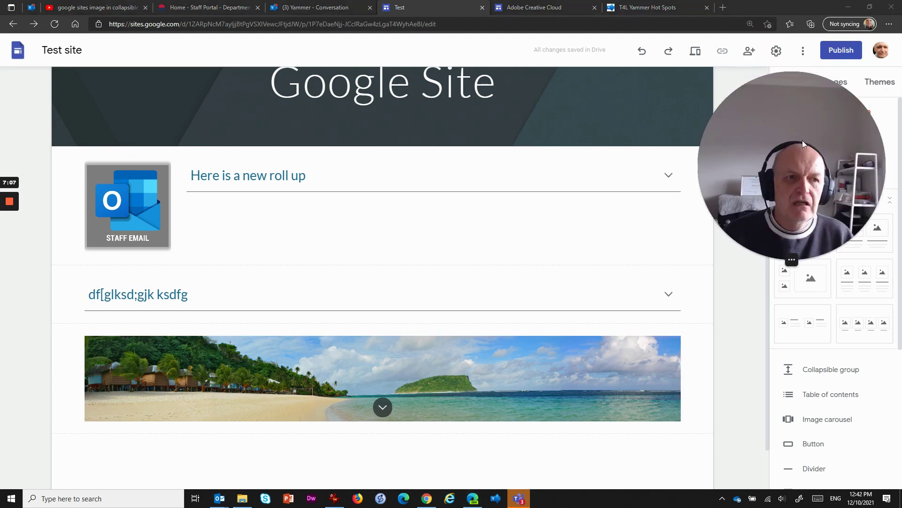
Preview the site and test expanding and collapsing the "Here is a new roll up", "df[glksd;gjk ksdfg" and beach banner groups.
{"action": "left_click", "coordinate": [695, 51]}
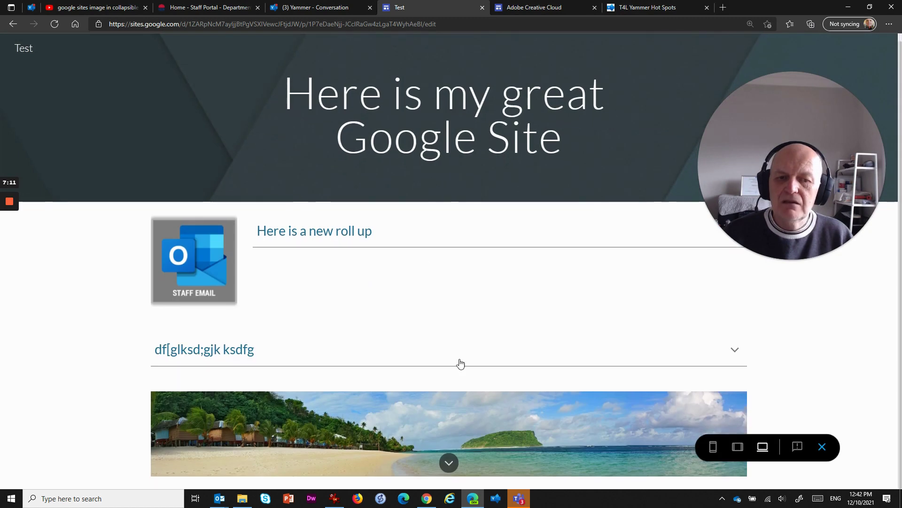
{"action": "left_click", "coordinate": [344, 240]}
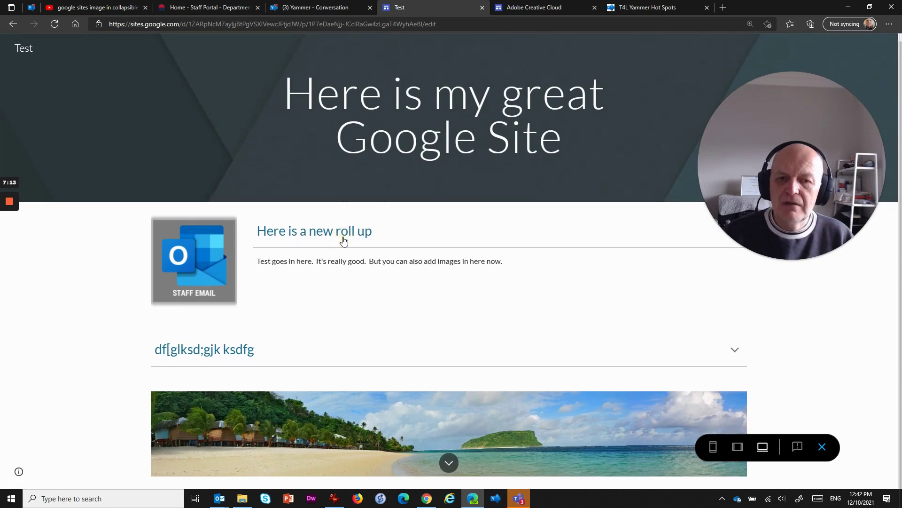
{"action": "left_click", "coordinate": [344, 240]}
{"action": "left_click", "coordinate": [329, 350]}
{"action": "left_click", "coordinate": [329, 351]}
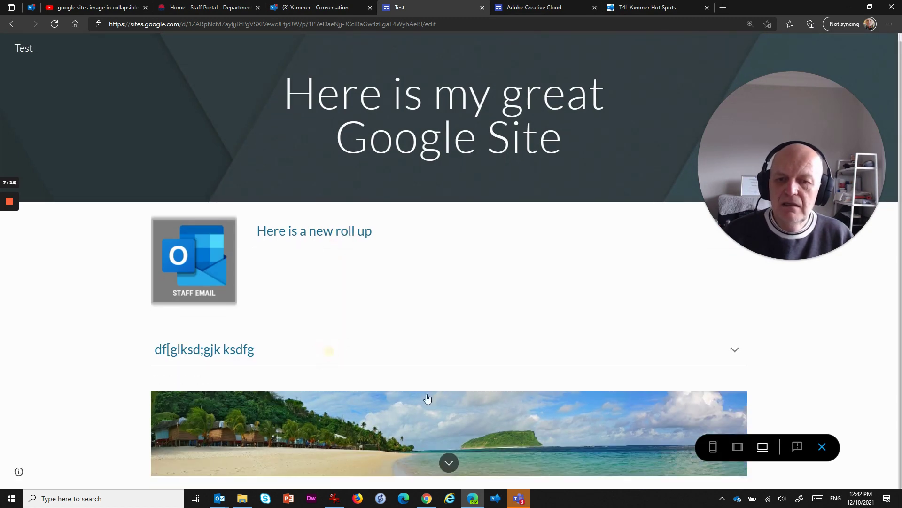
{"action": "left_click", "coordinate": [449, 464]}
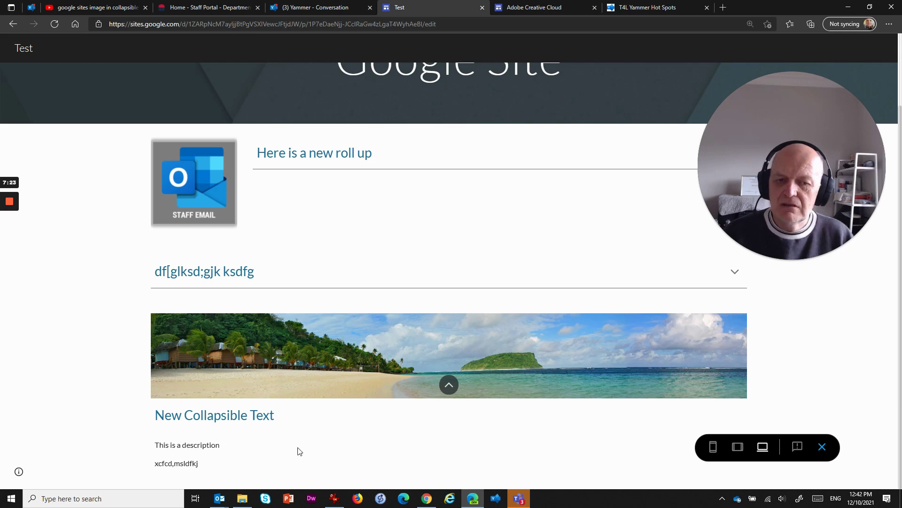
{"action": "left_click", "coordinate": [448, 385]}
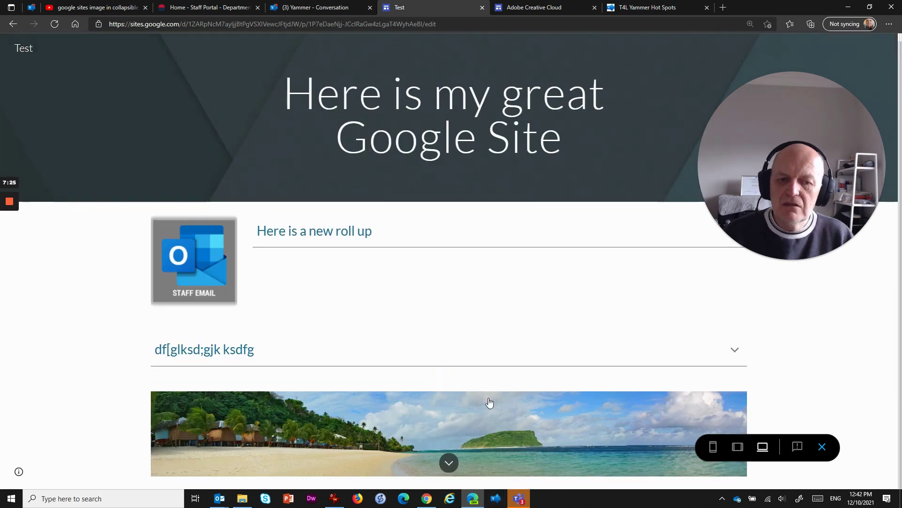